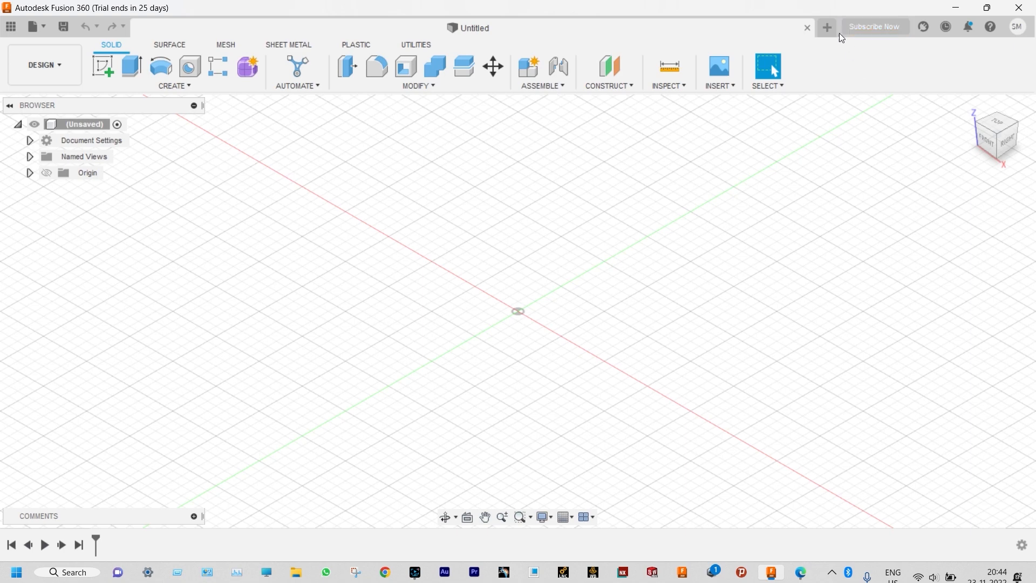
Create a new design and save it as Exercise5 in the Fusion folder of the Admin Project
left_click(830, 28)
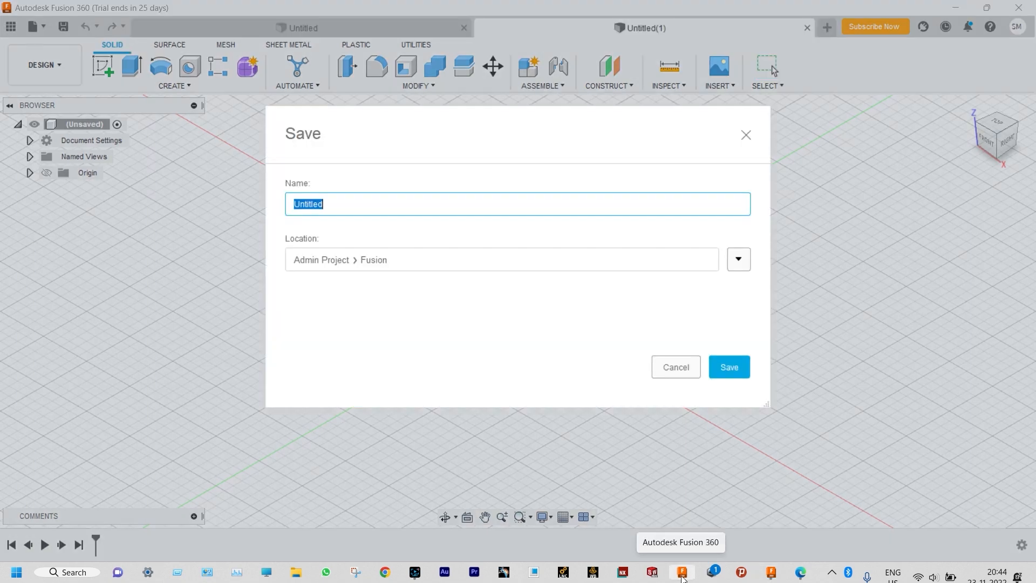
type("Exercise5")
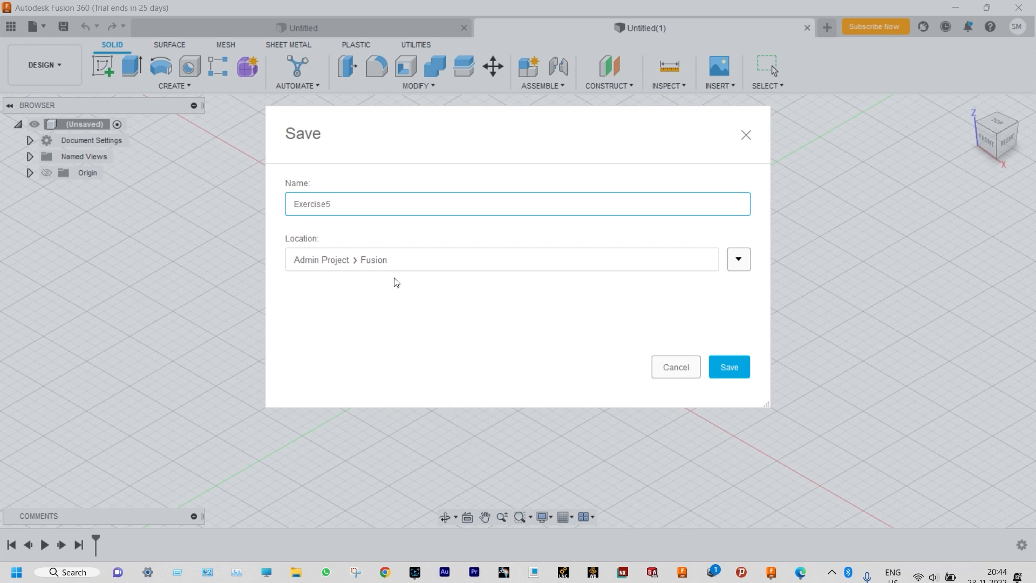
left_click(731, 366)
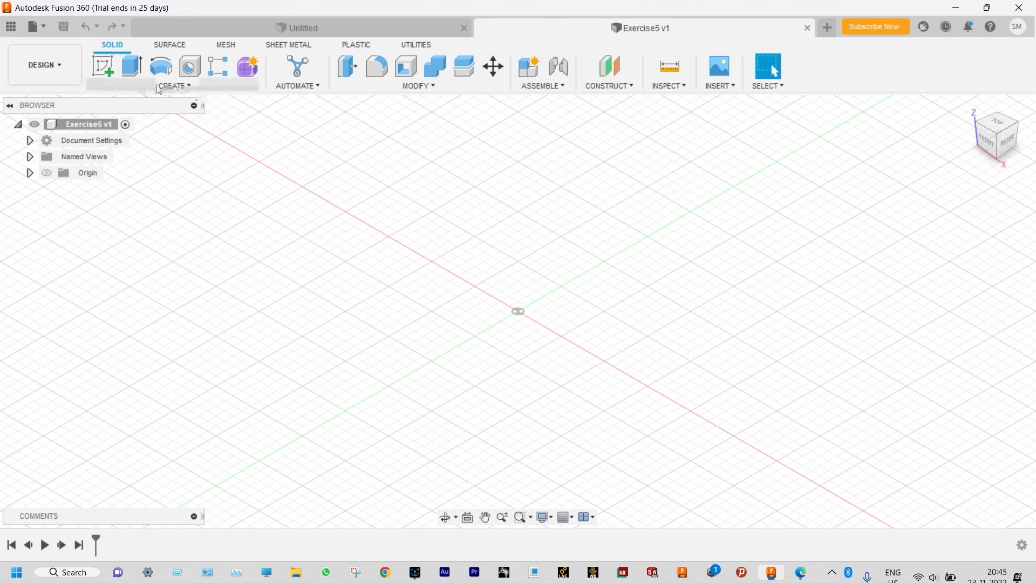
Start a sketch on the horizontal XY plane and draw a 50 mm line from the origin along the X axis
left_click(102, 65)
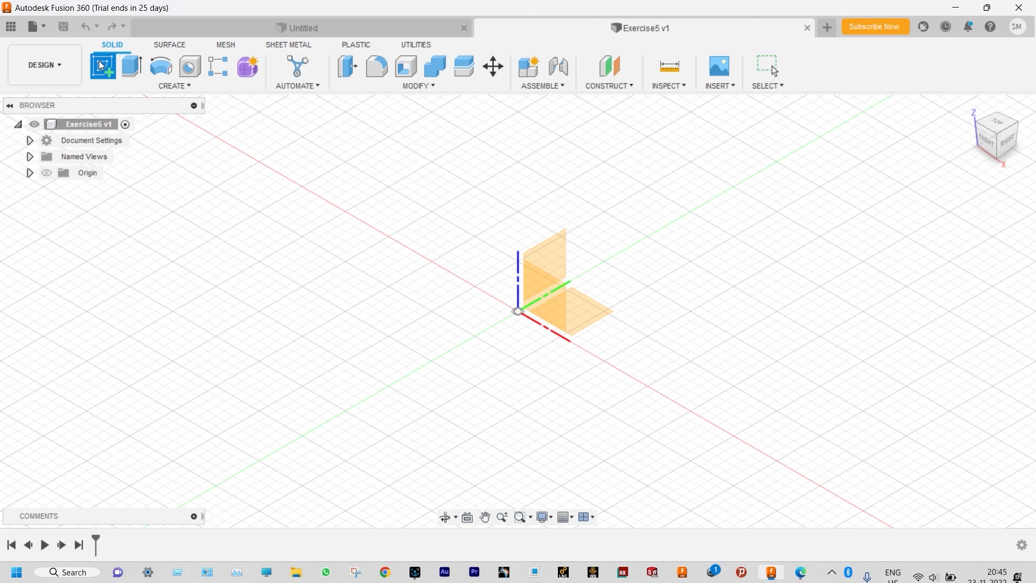
left_click(580, 307)
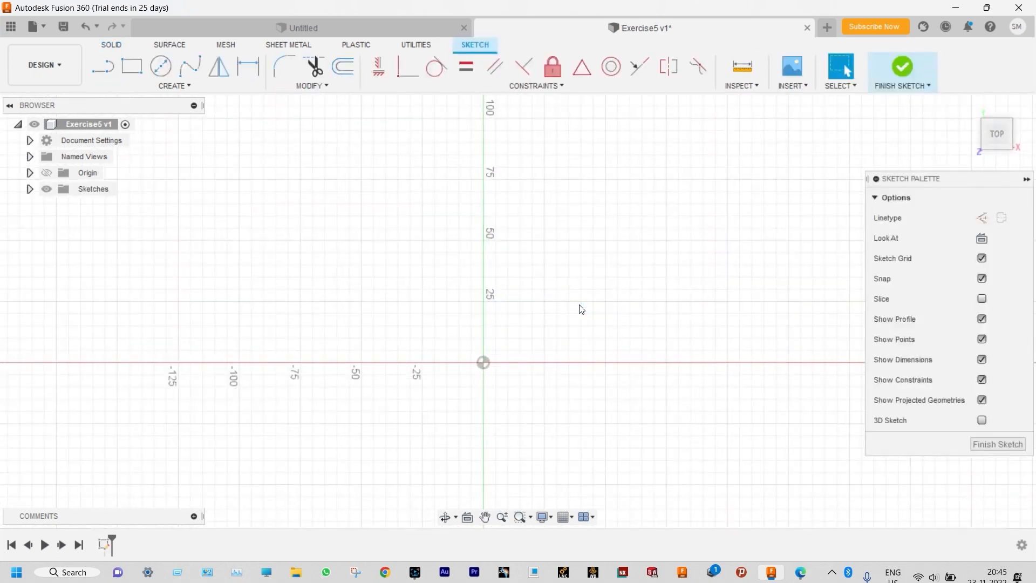
left_click(103, 74)
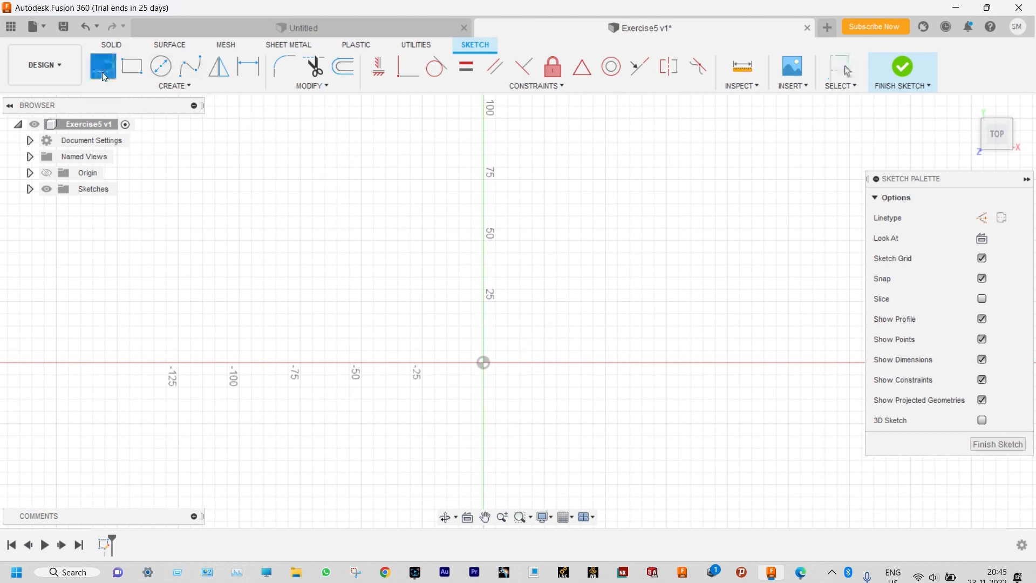
left_click(485, 365)
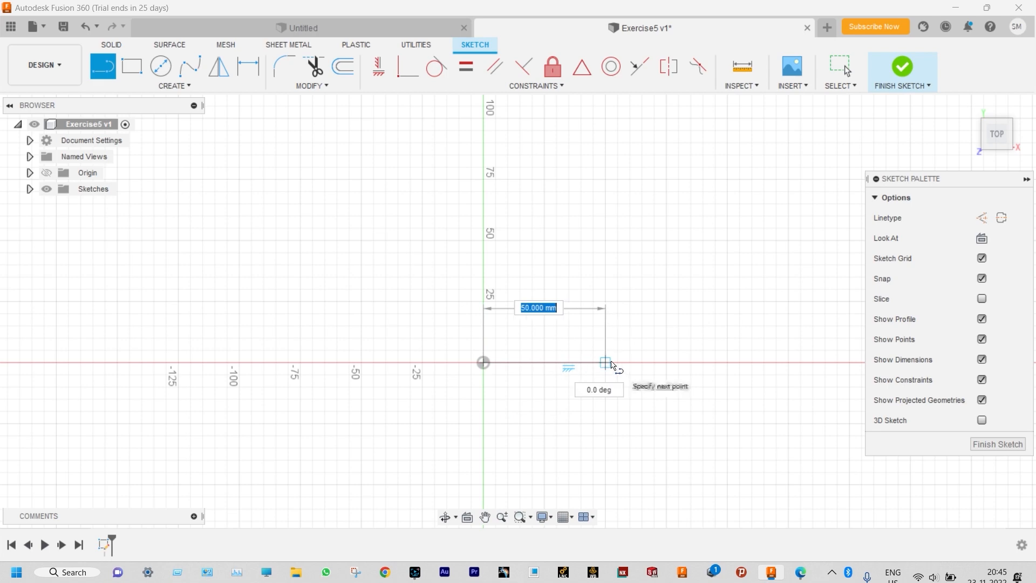
left_click(801, 572)
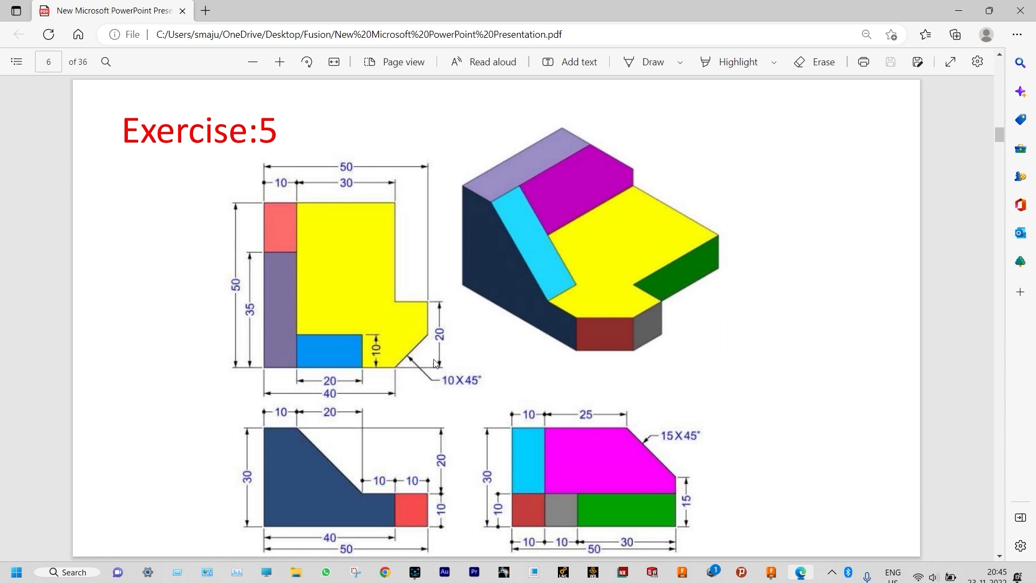
left_click(958, 10)
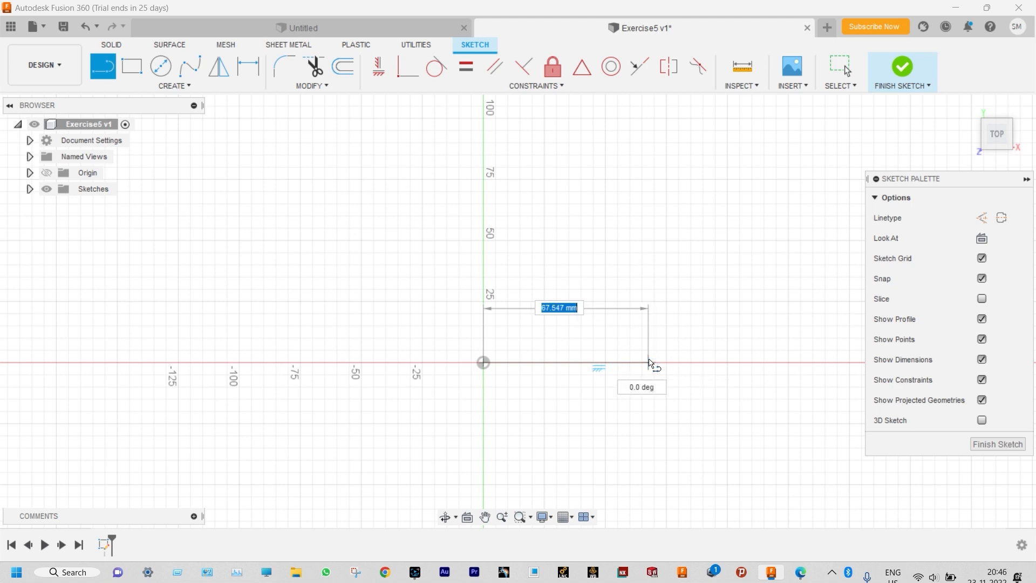
type("50")
key("Return")
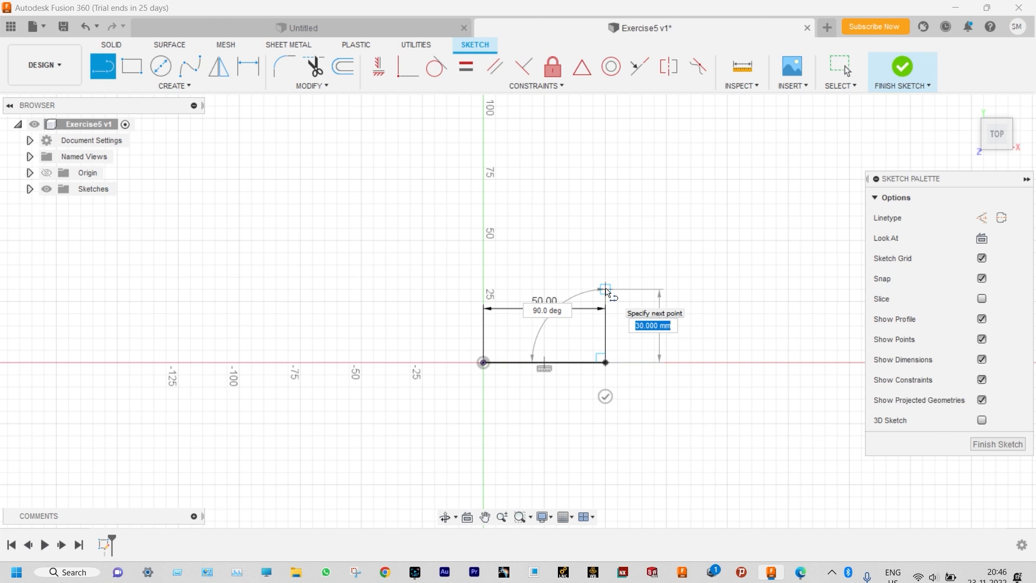
Continue the outline with a 20 mm line upward, a 10 mm line back toward the Y axis and a 30 mm line upward
type("20")
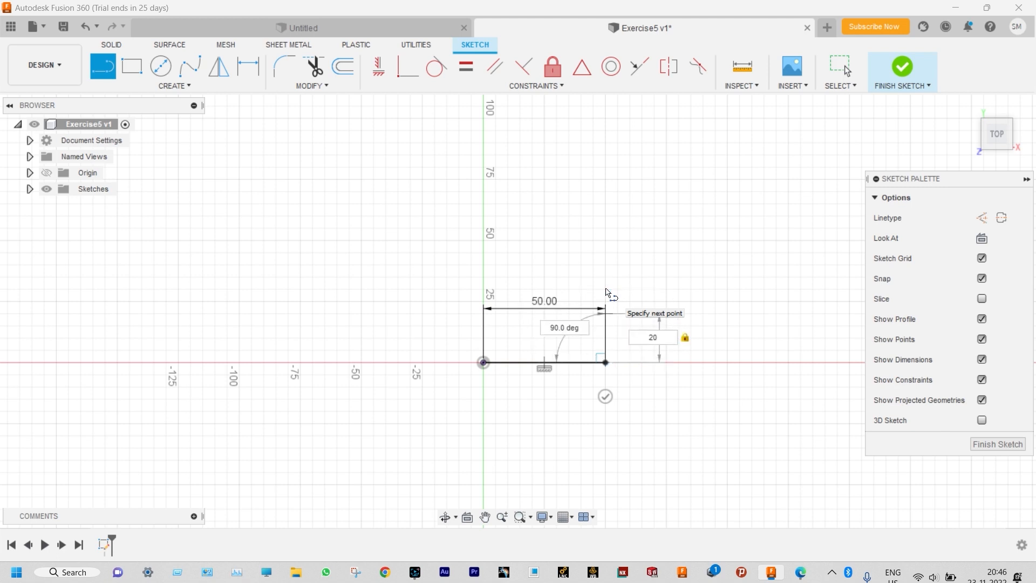
key("Return")
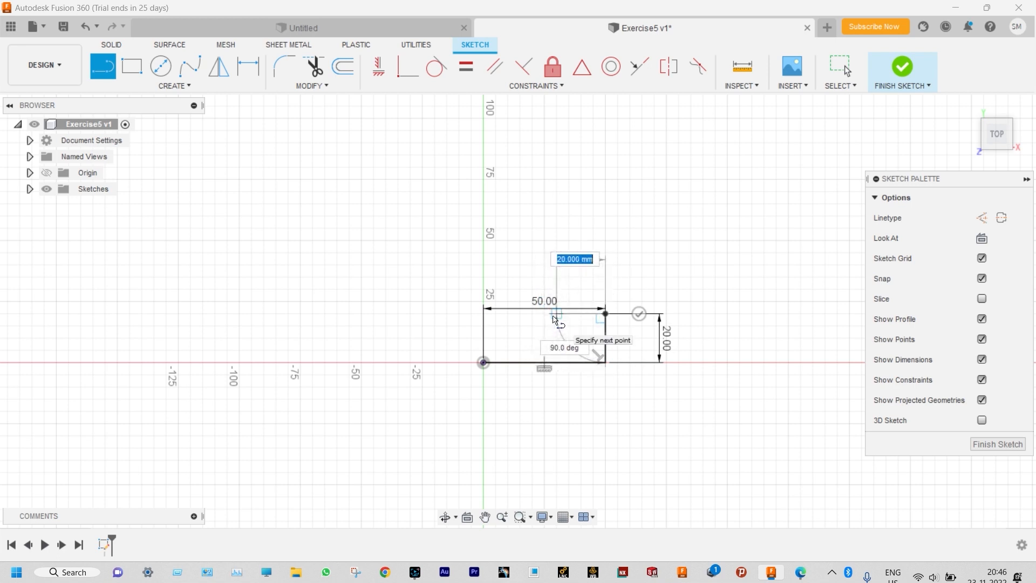
type("10")
key("Return")
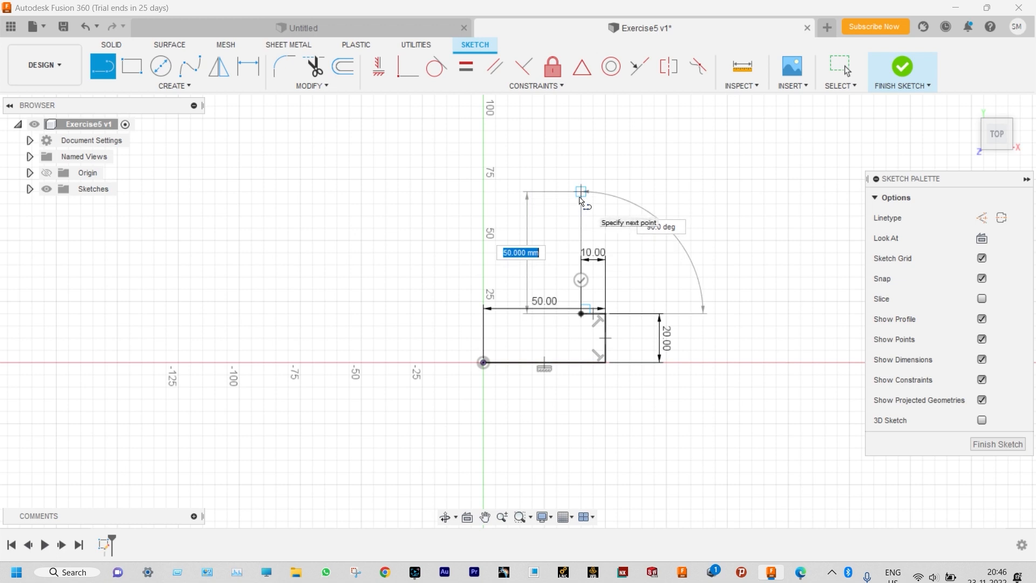
type("30")
key("Return")
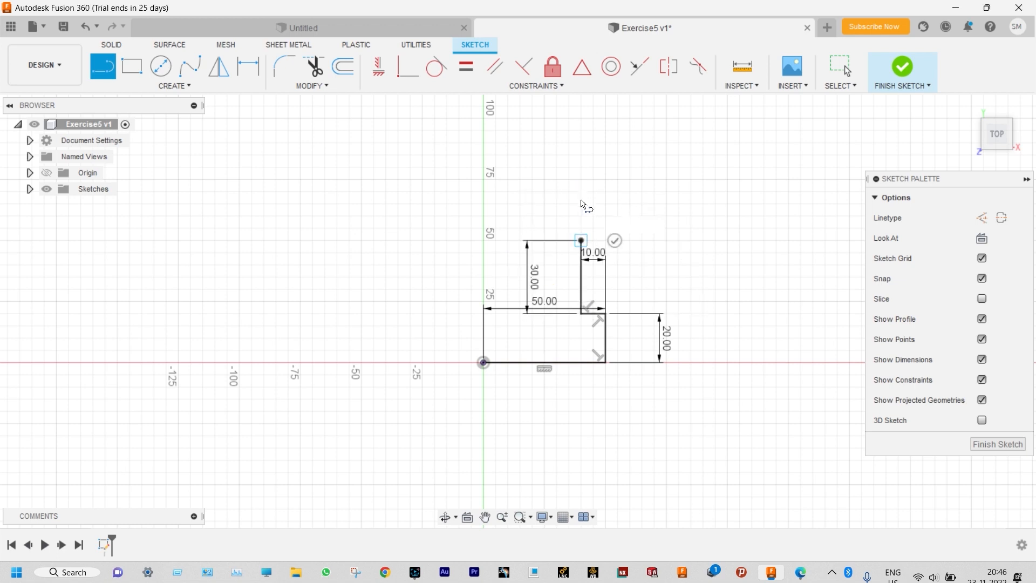
Close the outline with a horizontal line to the Y axis and a vertical line down to the origin, and finish the sketch
left_click(485, 240)
left_click(484, 363)
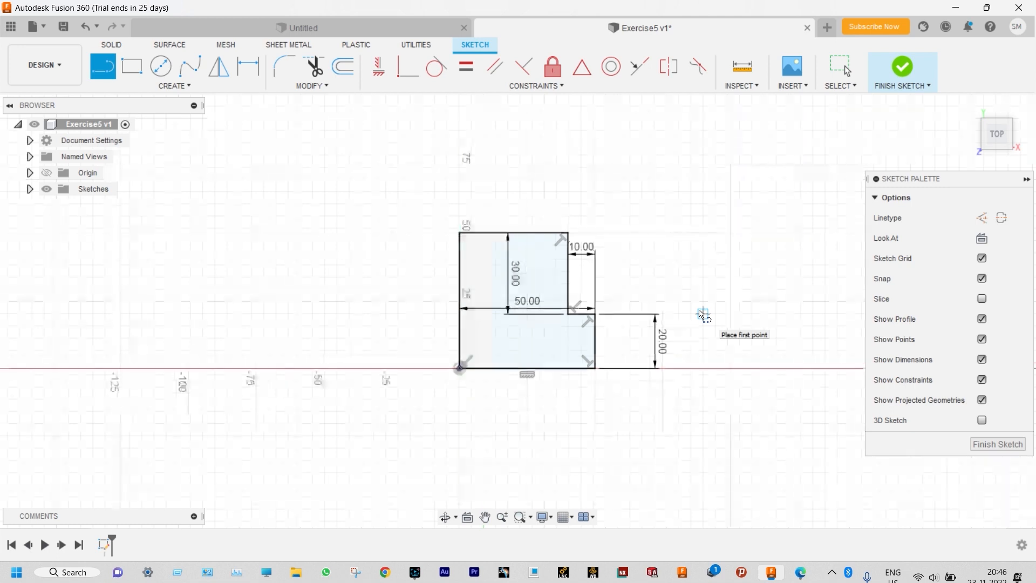
scroll(701, 313, "up", 1)
left_click(903, 69)
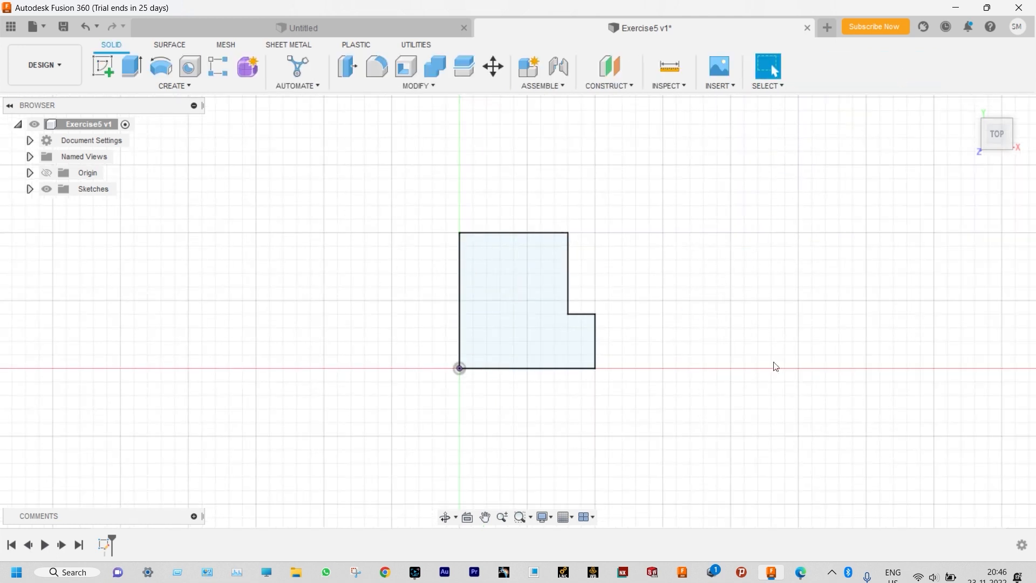
Check the base thickness in the reference drawing and extrude the stepped profile 10 mm as a new body
left_click(801, 572)
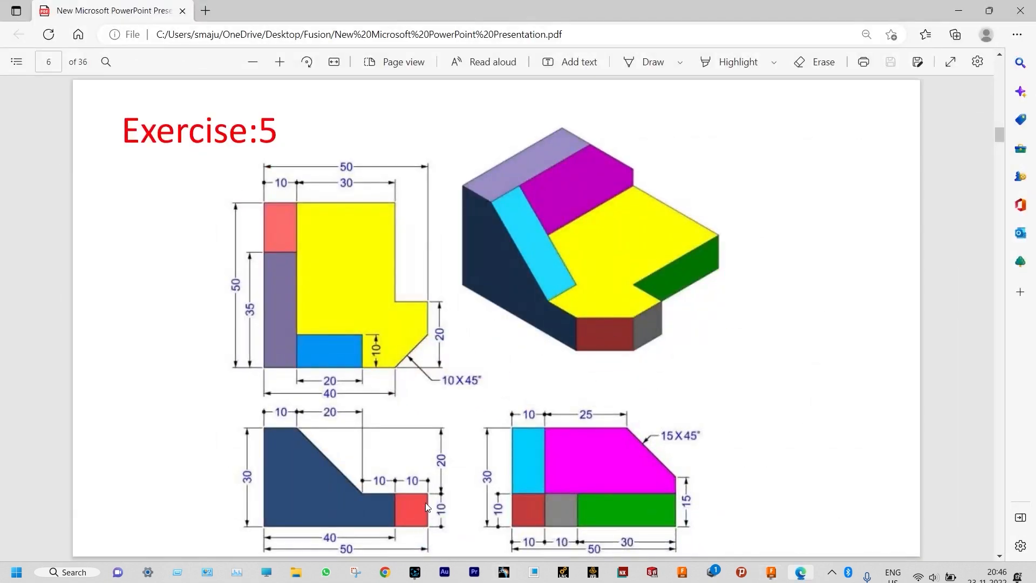
left_click(958, 11)
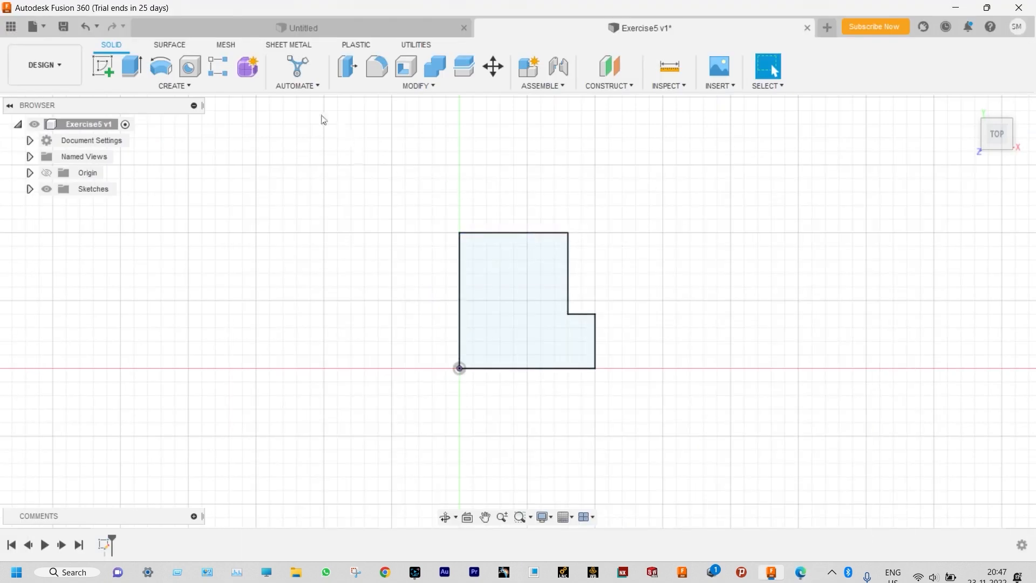
left_click(132, 66)
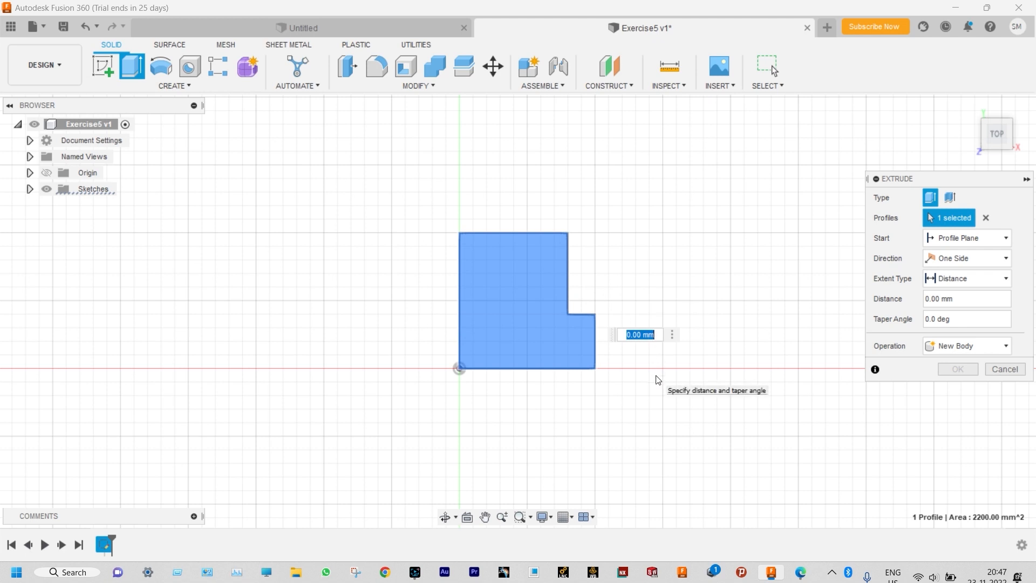
type("4")
key("Return")
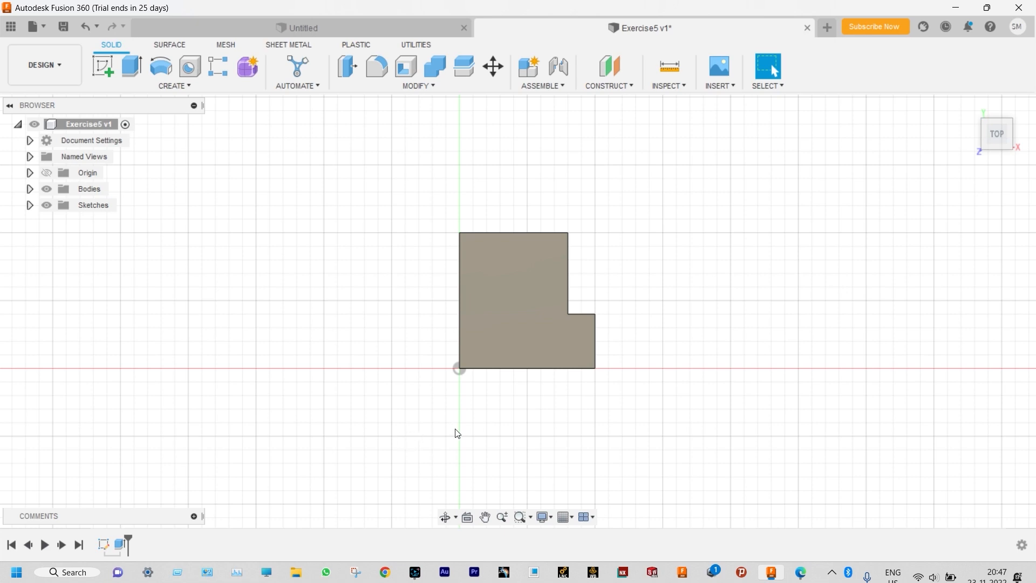
middle_click_drag(457, 433, 426, 363, "shift")
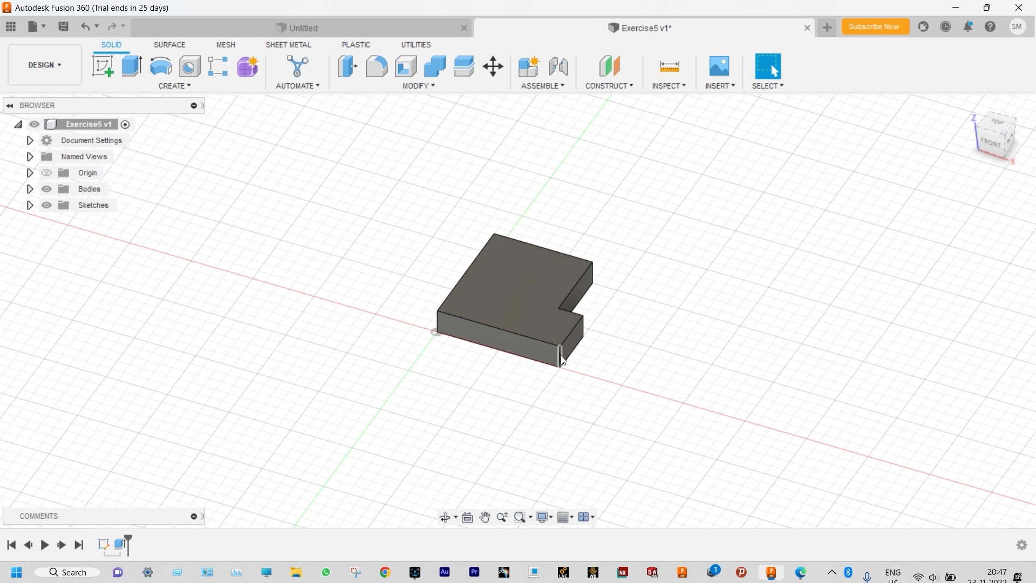
Chamfer the vertical edge at the plate's outer front corner with an equal distance of 10 mm, following the reference drawing
left_click(801, 572)
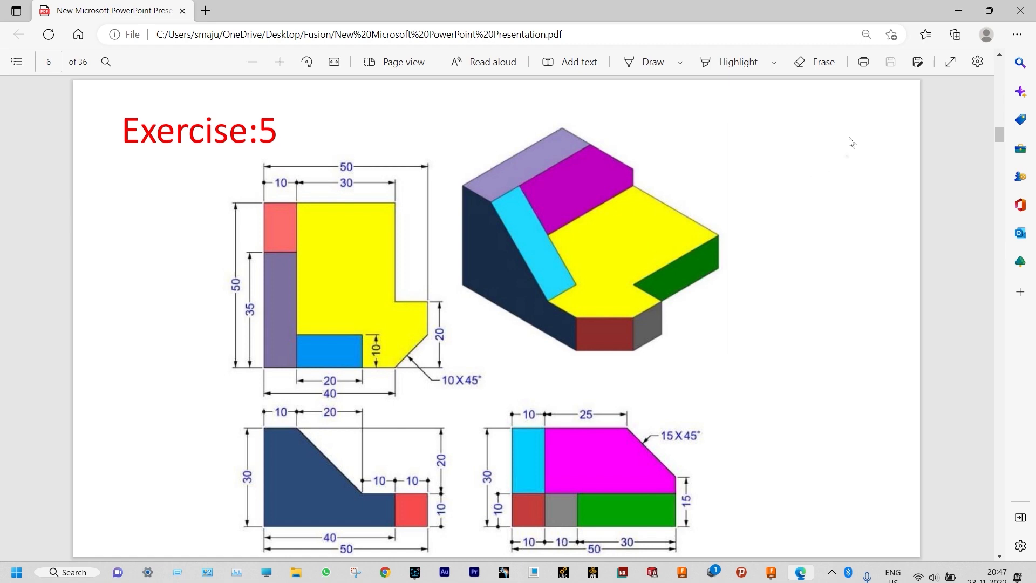
left_click(974, 15)
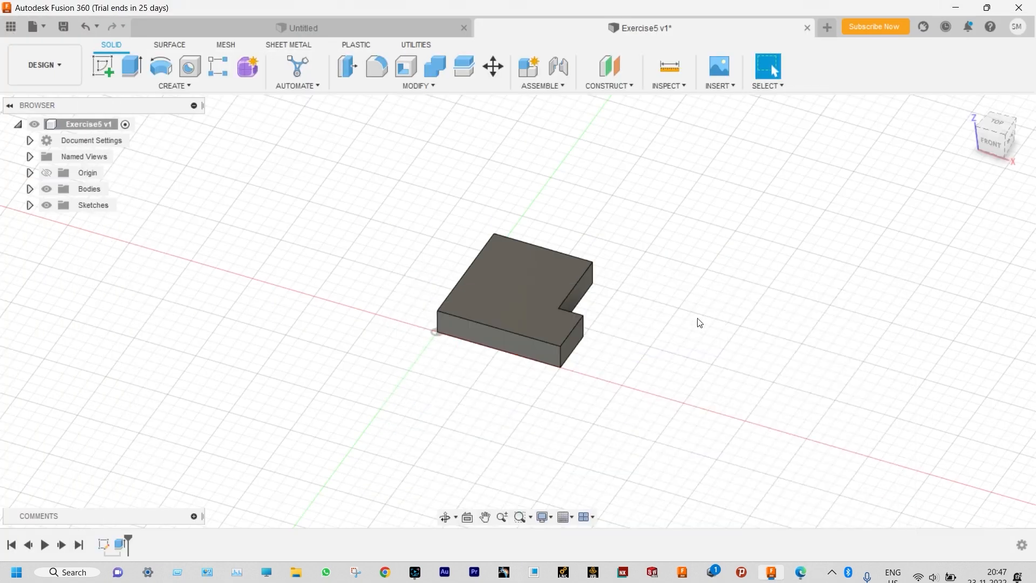
left_click(563, 360)
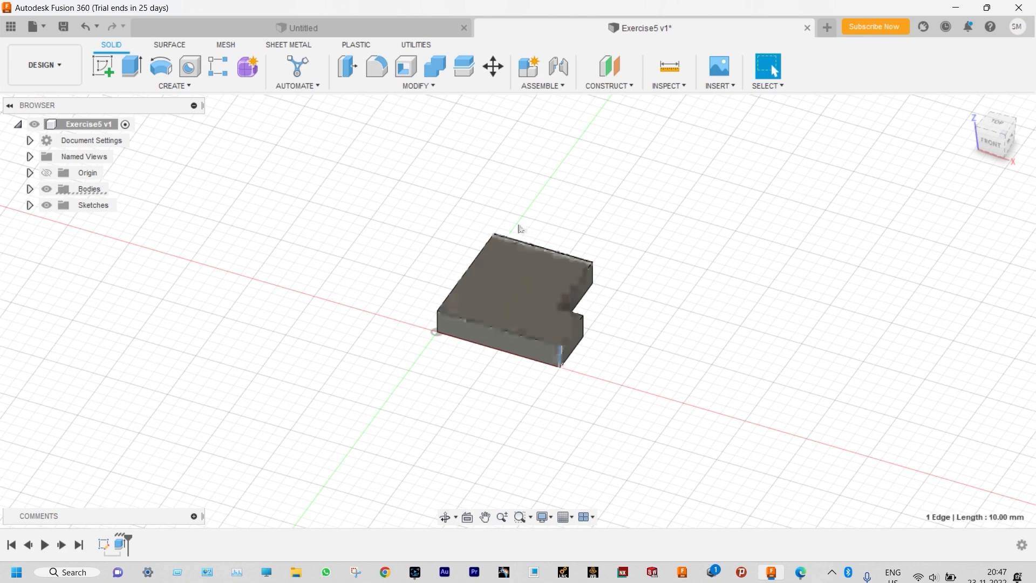
left_click(434, 87)
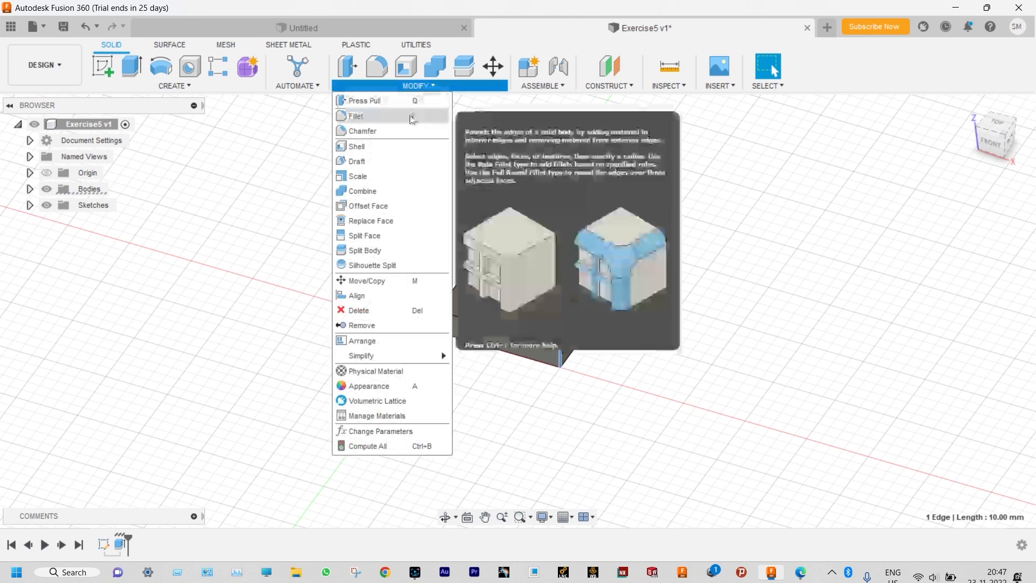
left_click(394, 132)
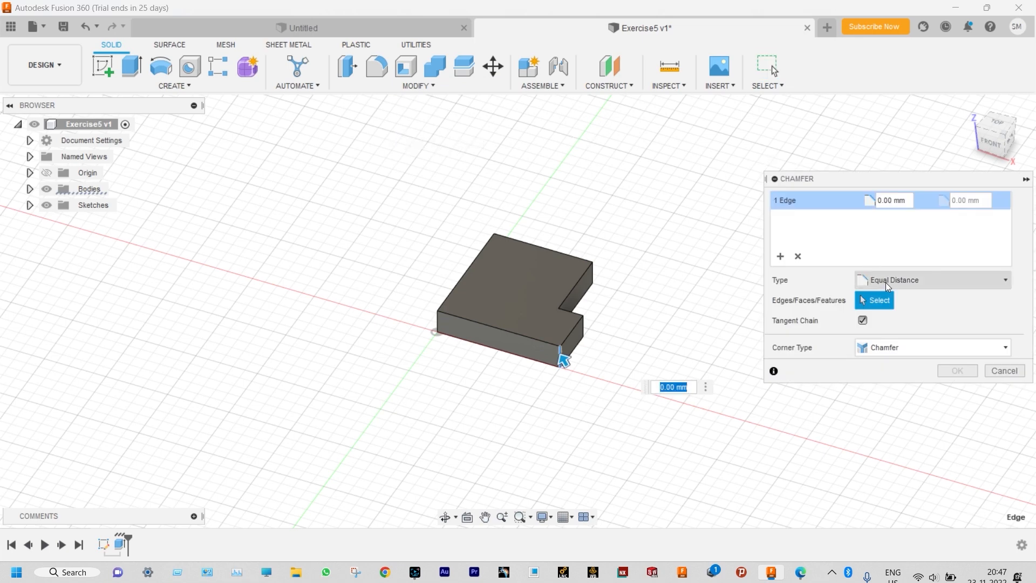
type("1")
key("Return")
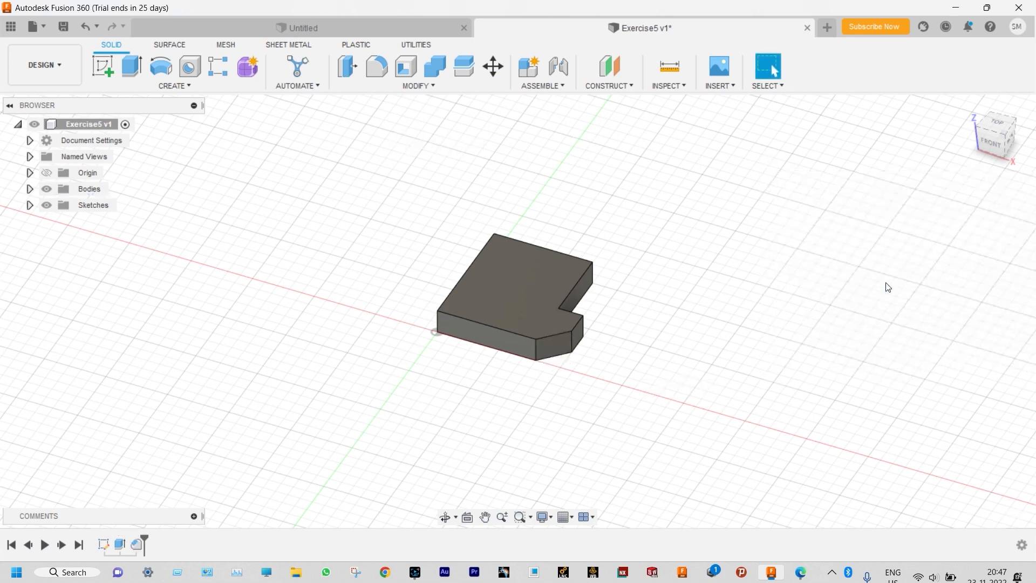
Following the reference drawing, sketch a 10 mm by 50 mm rectangle on the plate's top face along the Y-axis edge and finish the sketch
left_click(801, 574)
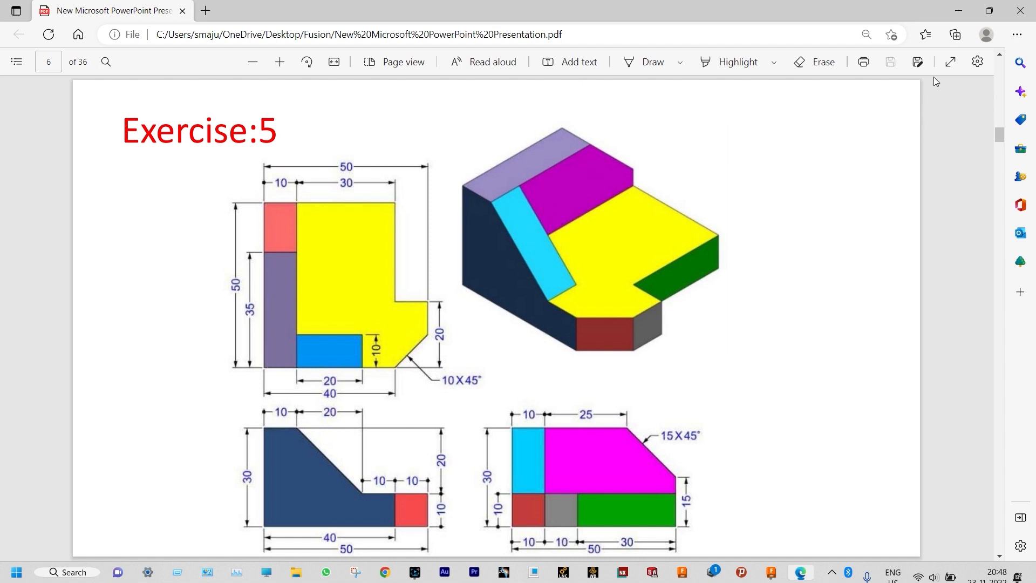
left_click(960, 11)
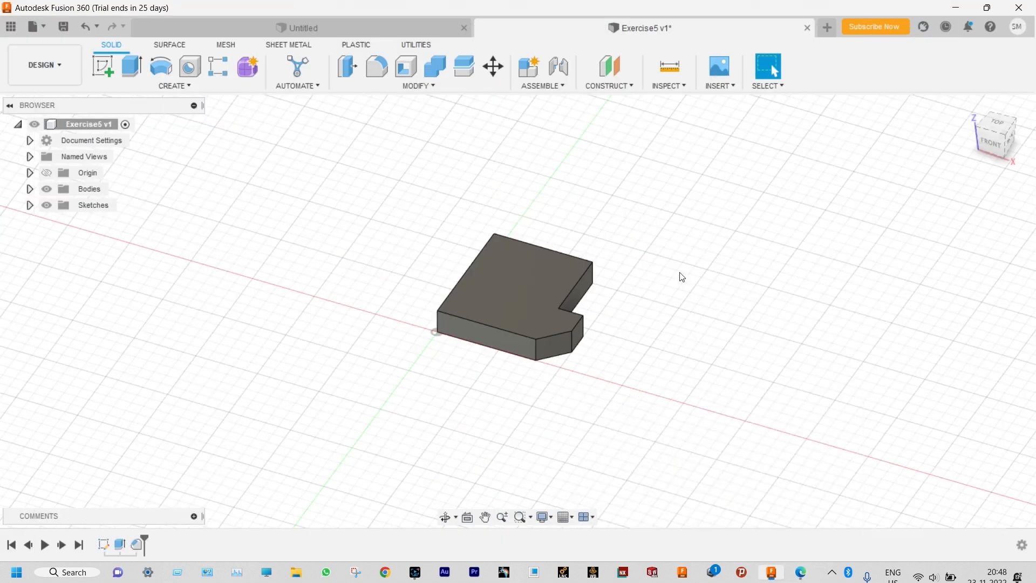
left_click(500, 279)
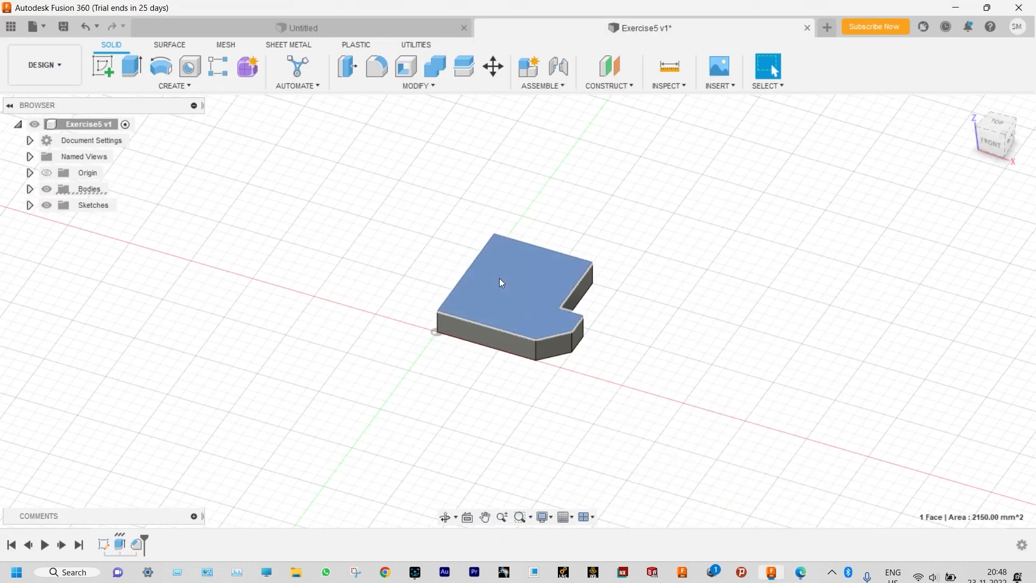
left_click(104, 71)
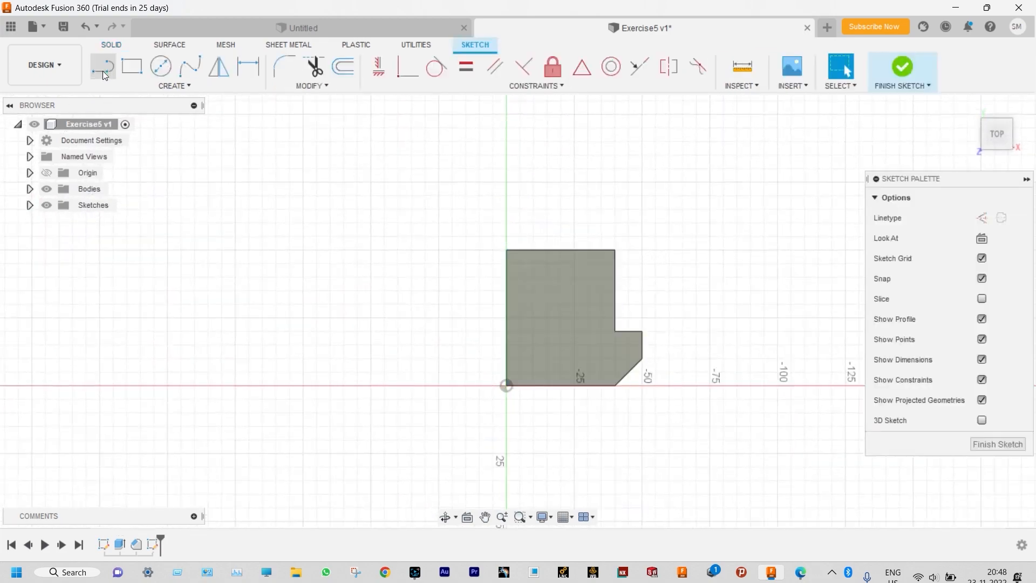
left_click(131, 65)
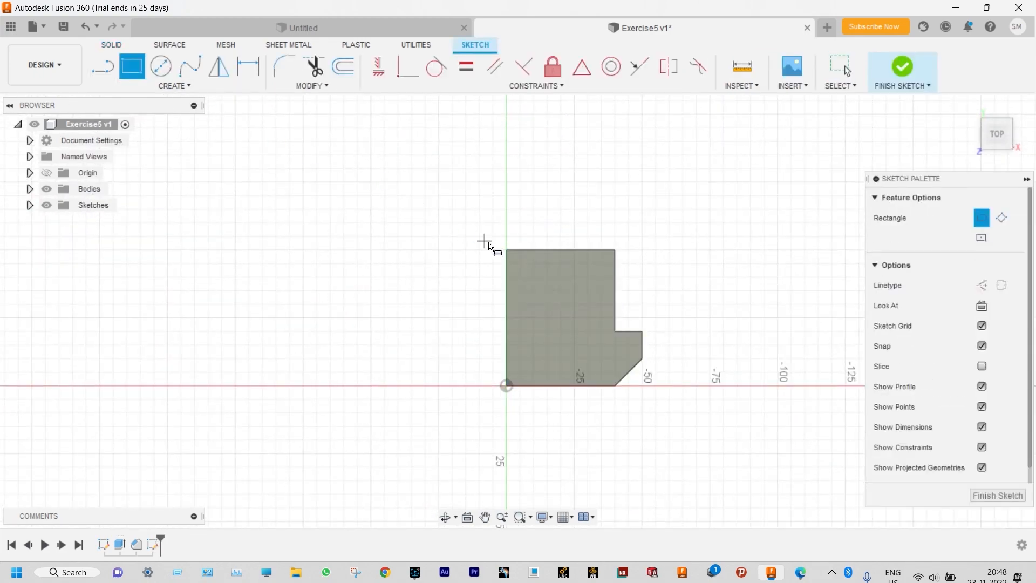
left_click(512, 256)
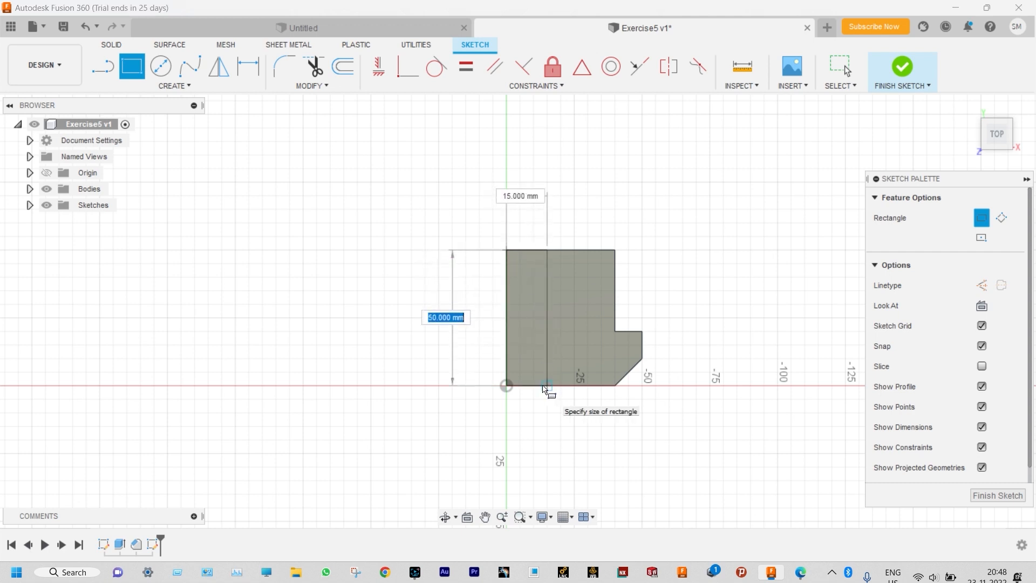
type("55")
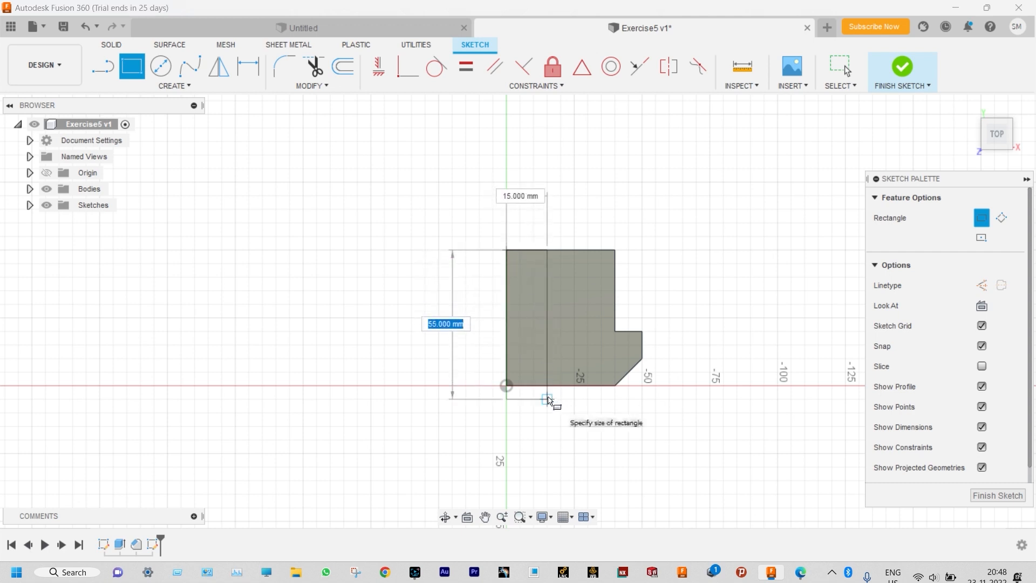
key("Tab")
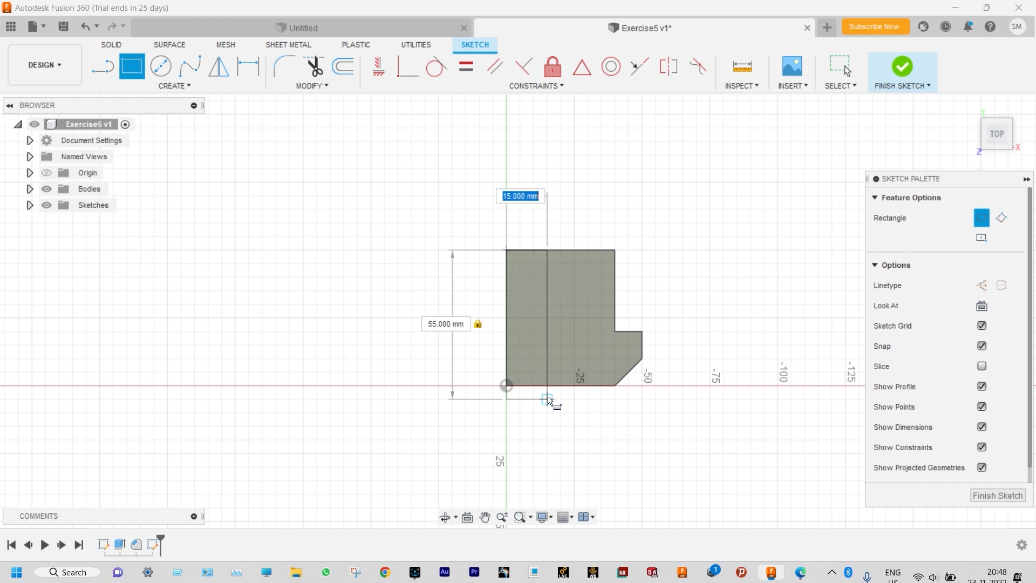
type("10")
key("Return")
key("Escape")
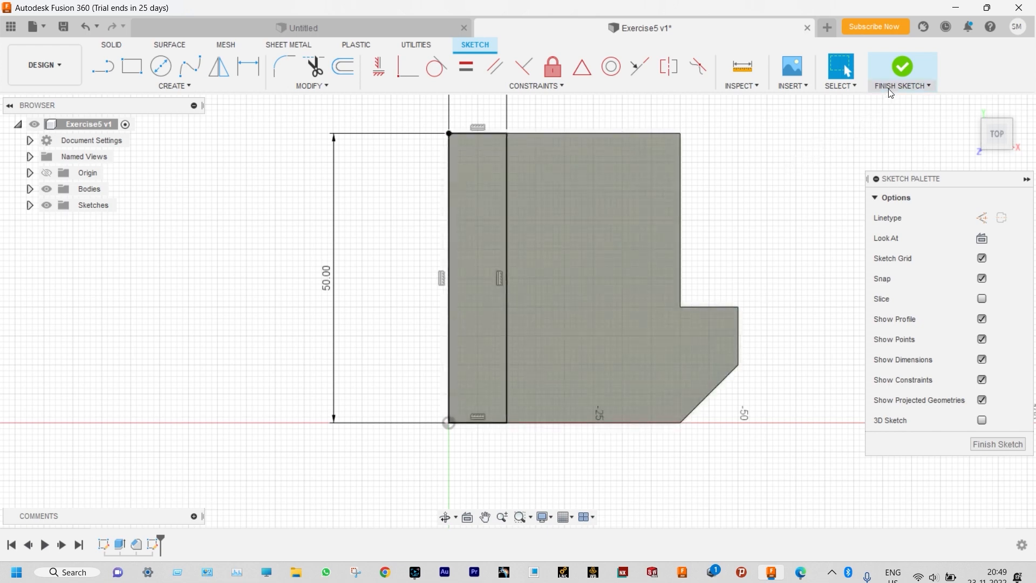
left_click(898, 75)
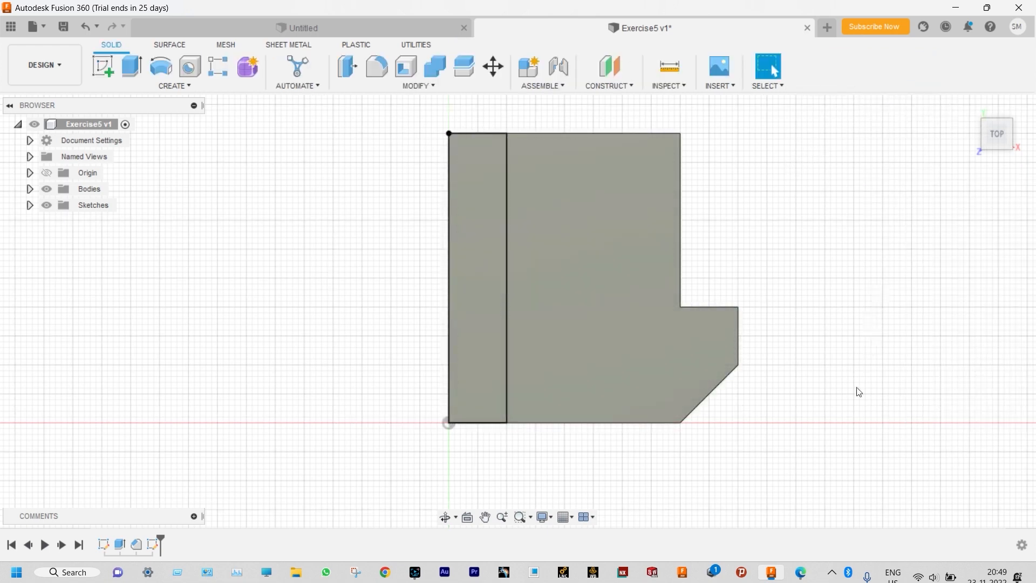
Check the upright's height in the reference drawing and extrude the rectangular strip 20 mm upward, joined to the plate
left_click(800, 573)
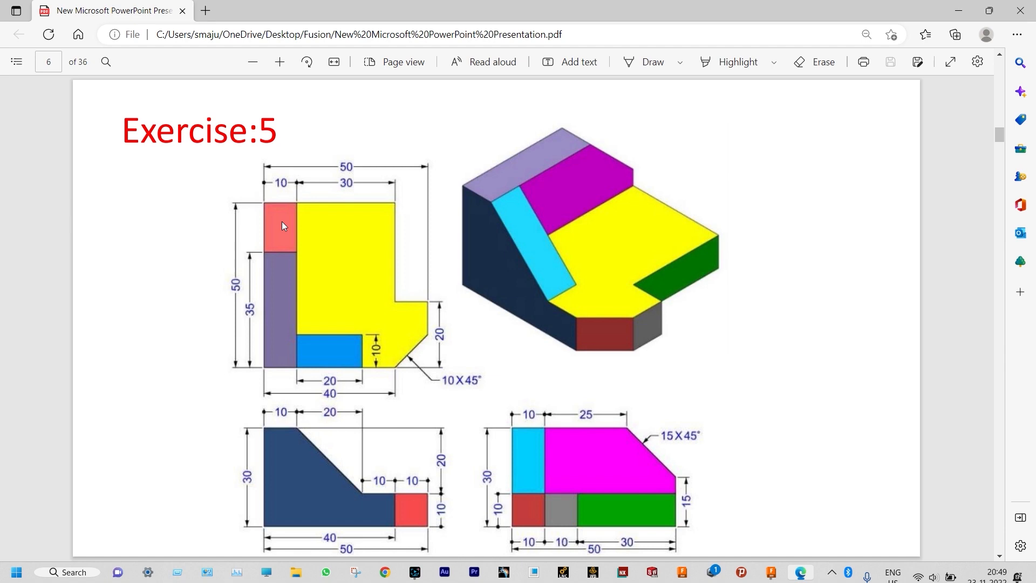
left_click(958, 11)
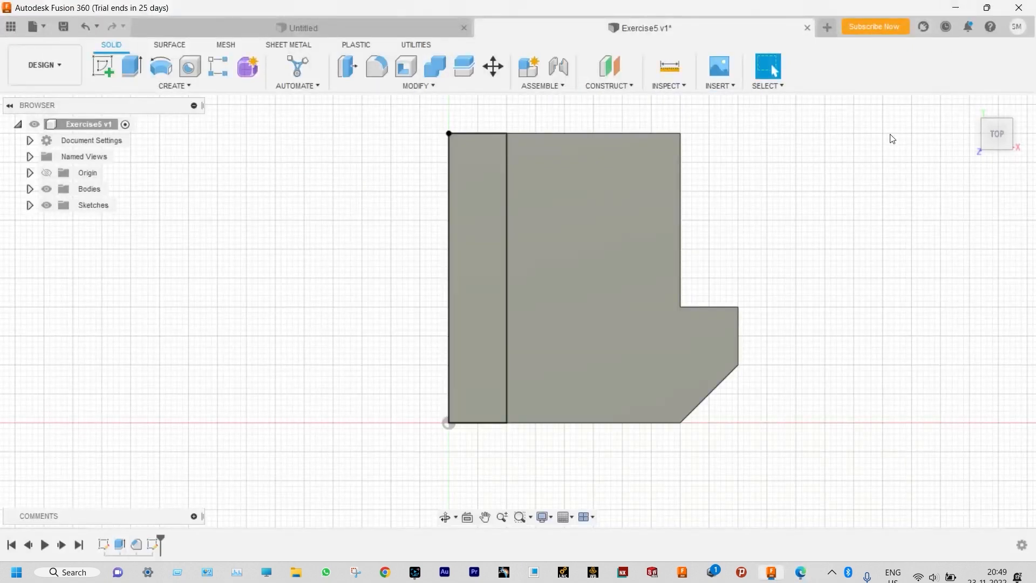
left_click(135, 68)
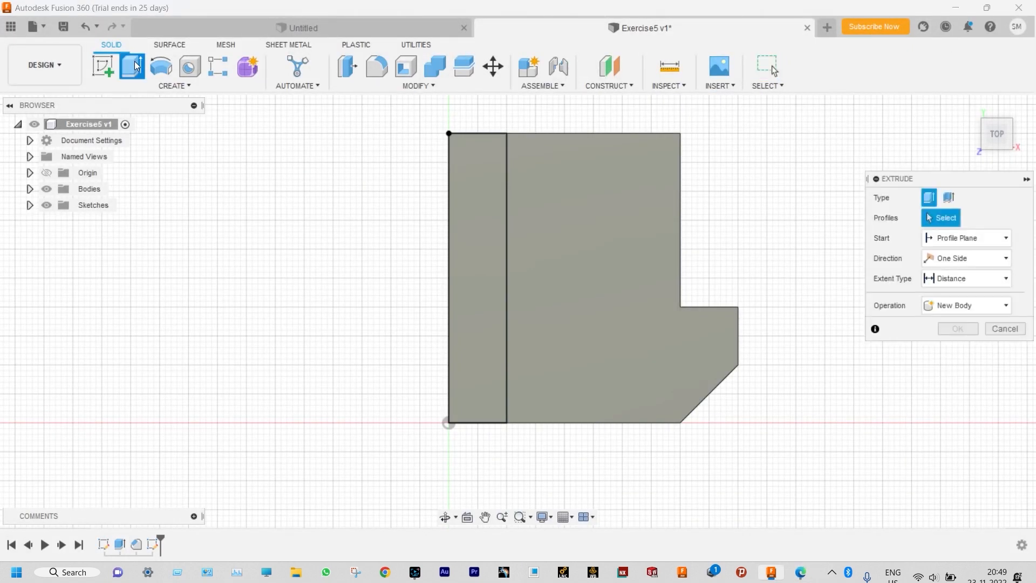
left_click(468, 264)
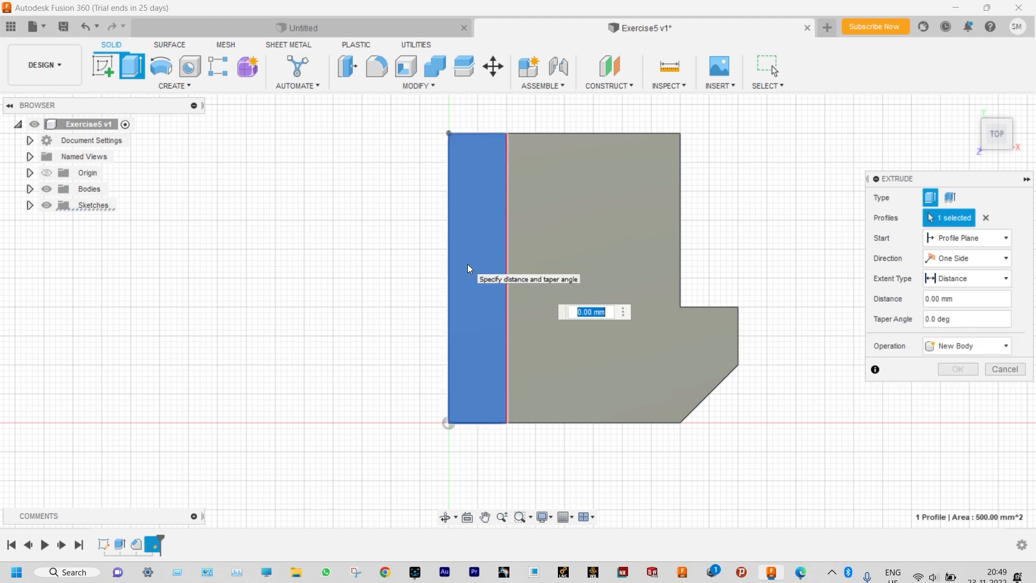
type("40")
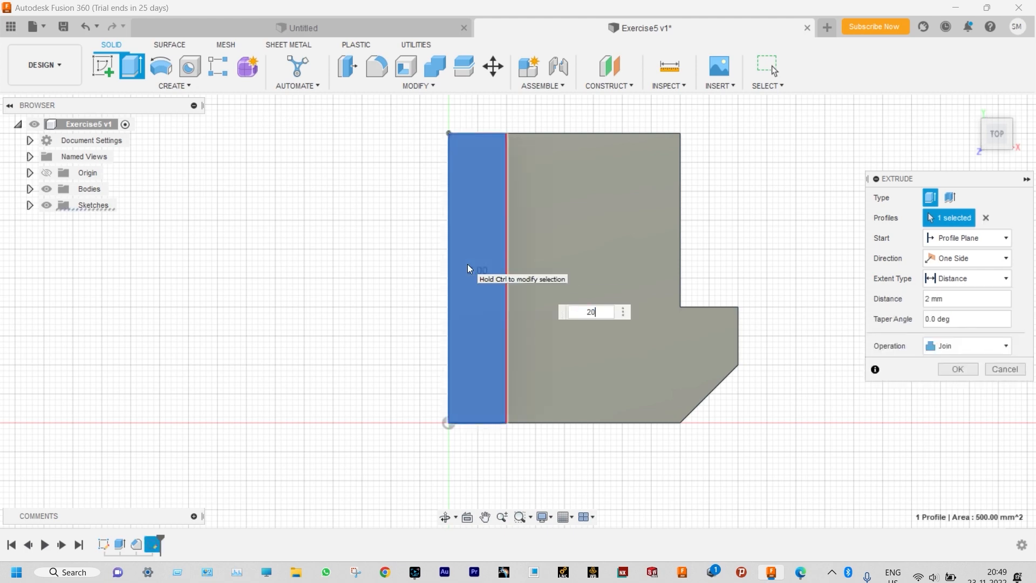
key("Return")
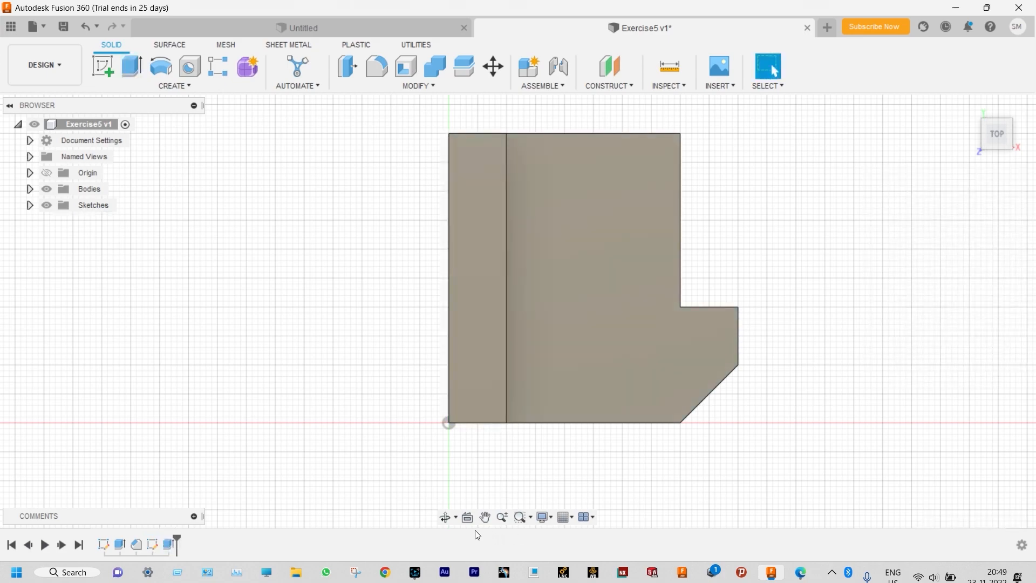
Chamfer the short top edge at the rear end of the upright wall with an equal distance of 15 mm, following the reference drawing
middle_click_drag(387, 468, 318, 407, "shift")
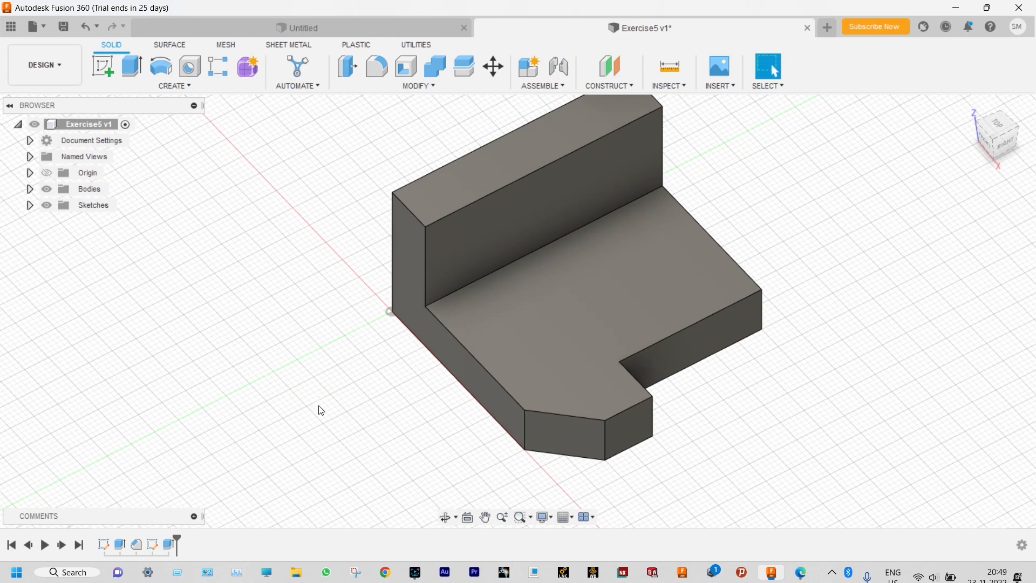
scroll(344, 354, "down", 2)
scroll(570, 157, "up", 3)
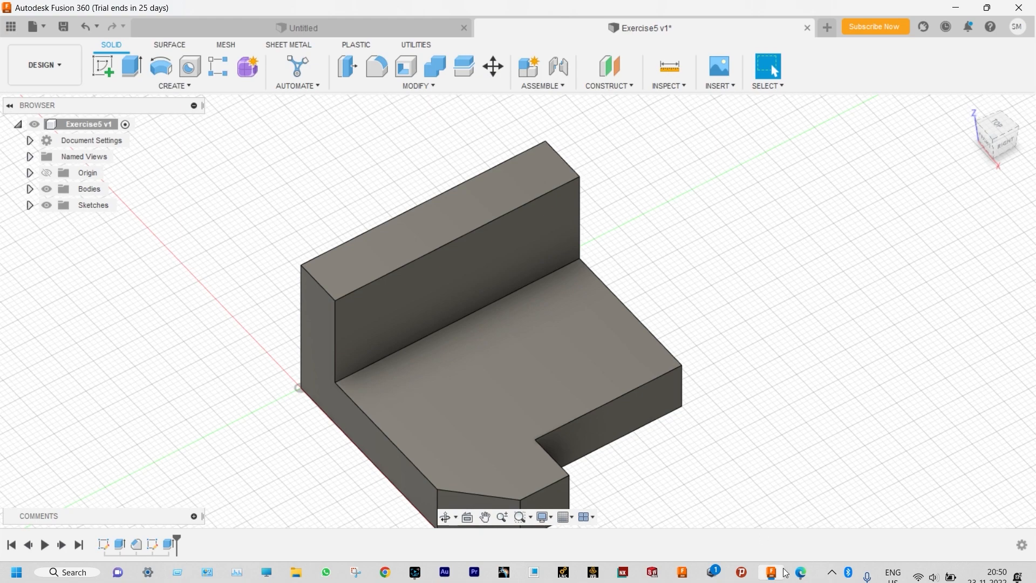
left_click(802, 573)
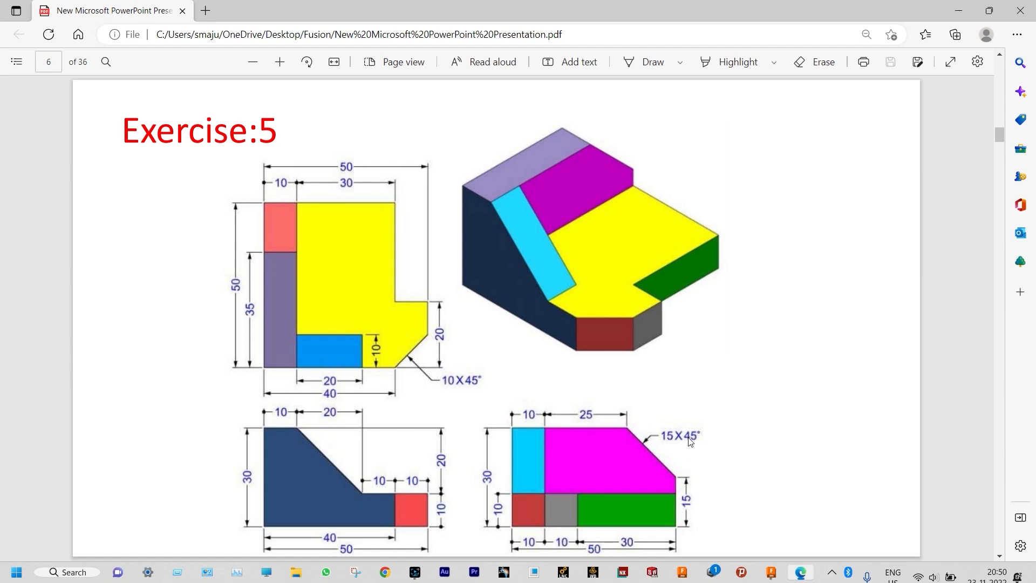
left_click(958, 11)
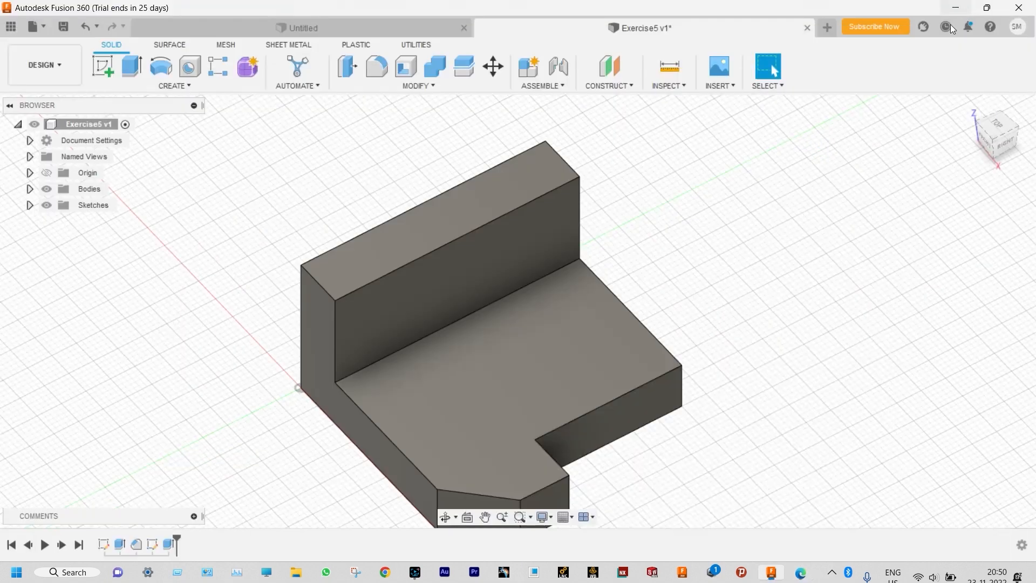
left_click(580, 173)
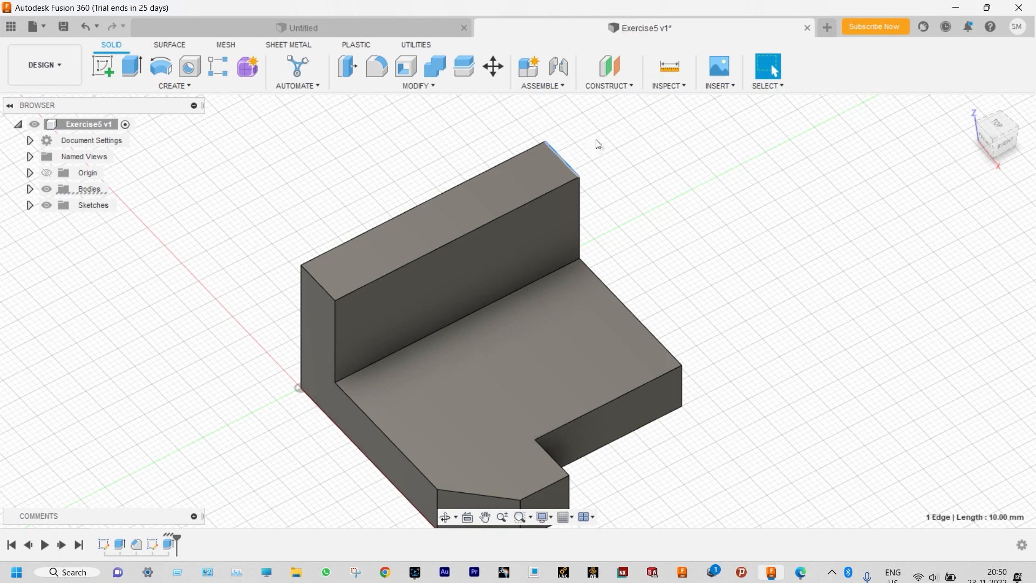
left_click(432, 85)
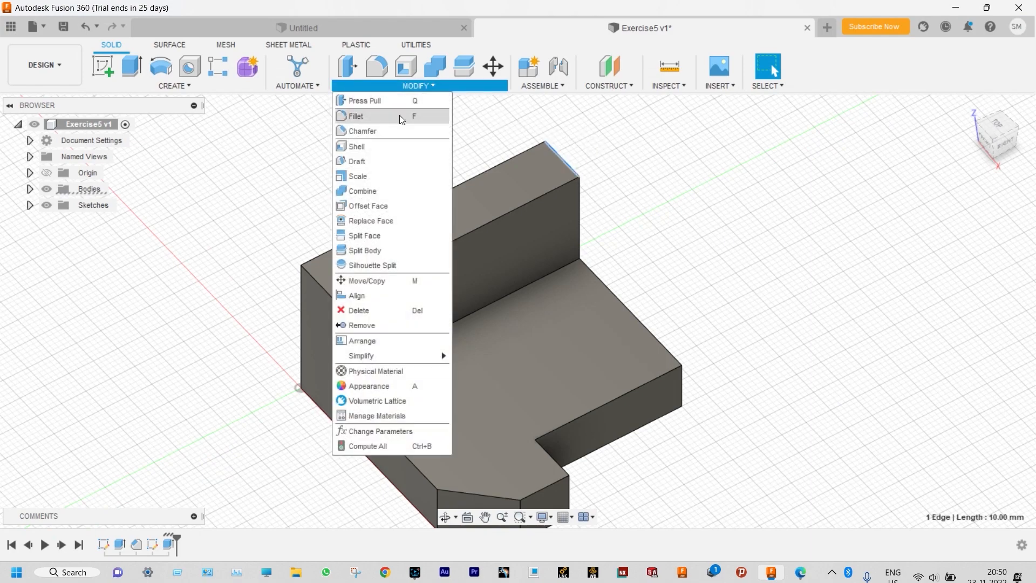
left_click(385, 130)
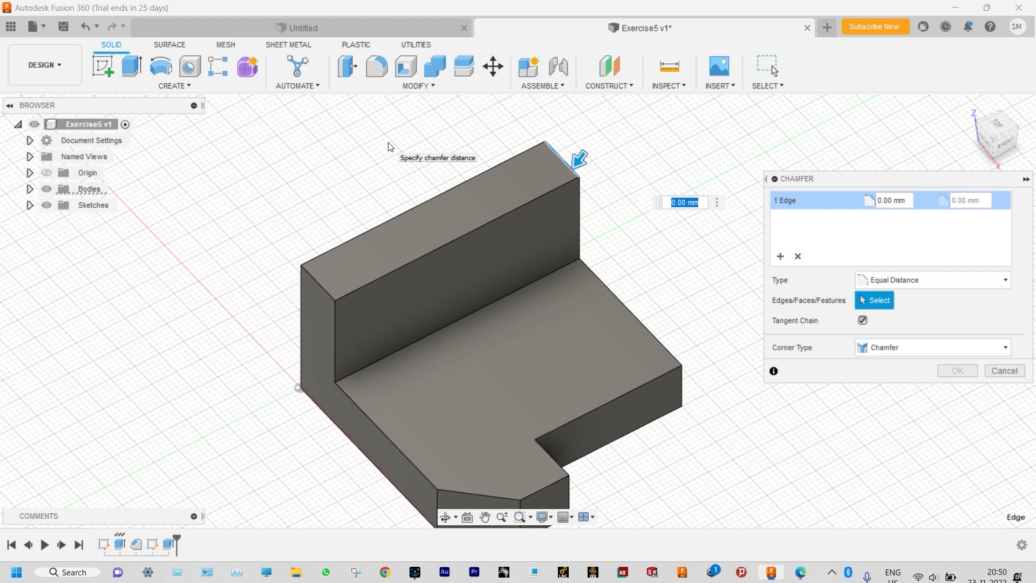
type("10")
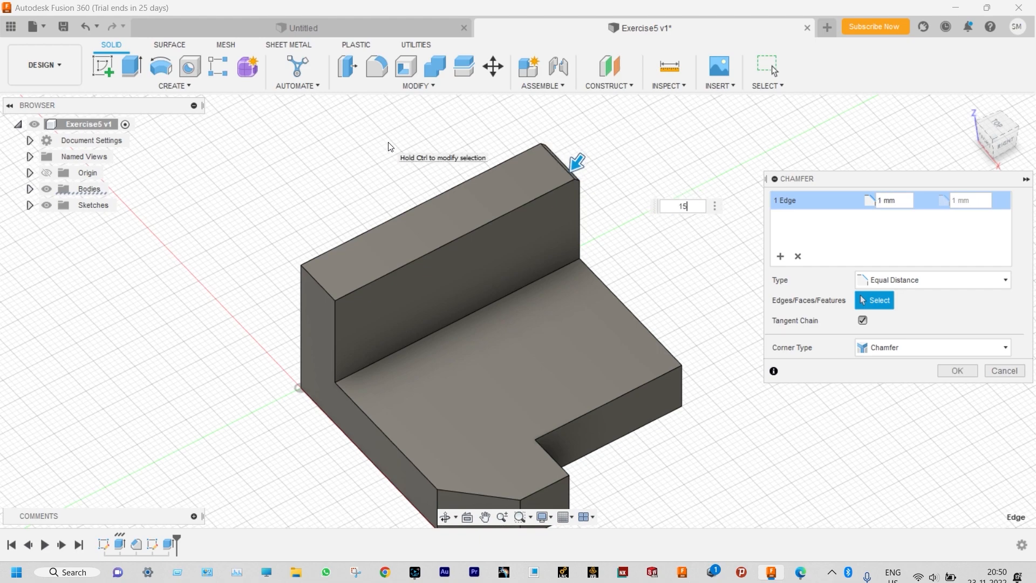
key("Return")
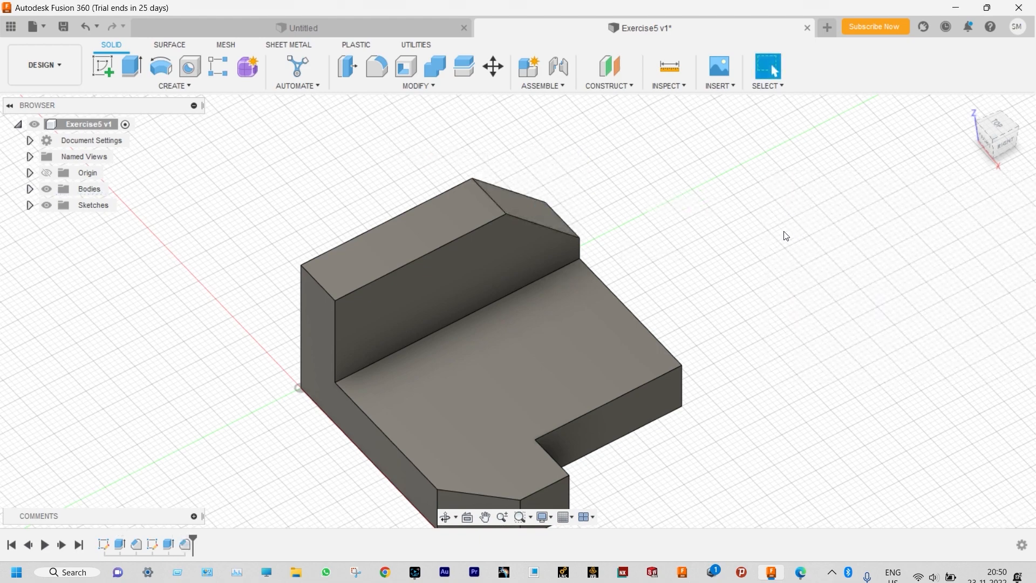
Check the sloped rib's dimensions in the reference drawing and start a sketch on the block's L-shaped front face
scroll(784, 232, "down", 1)
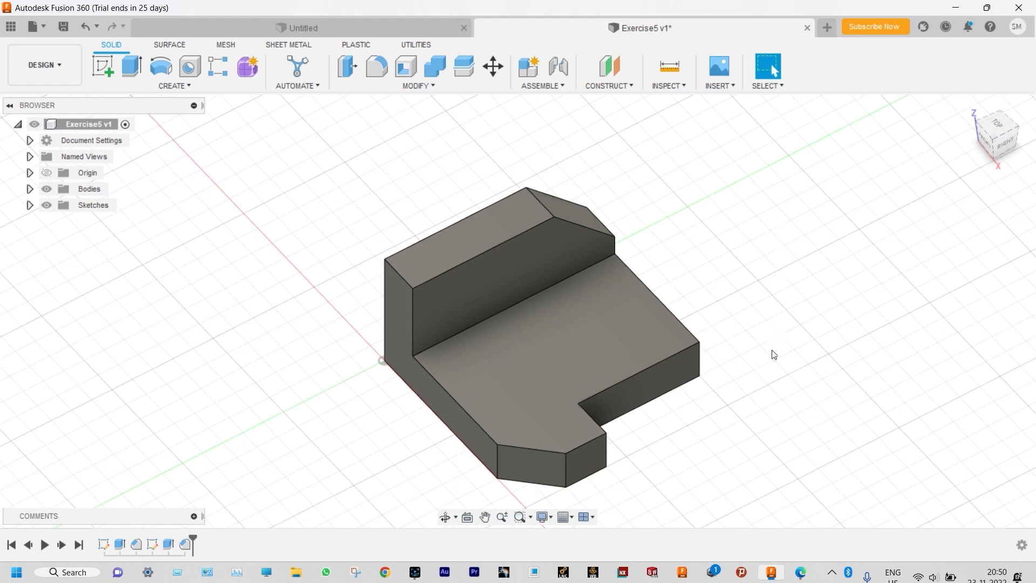
left_click(802, 573)
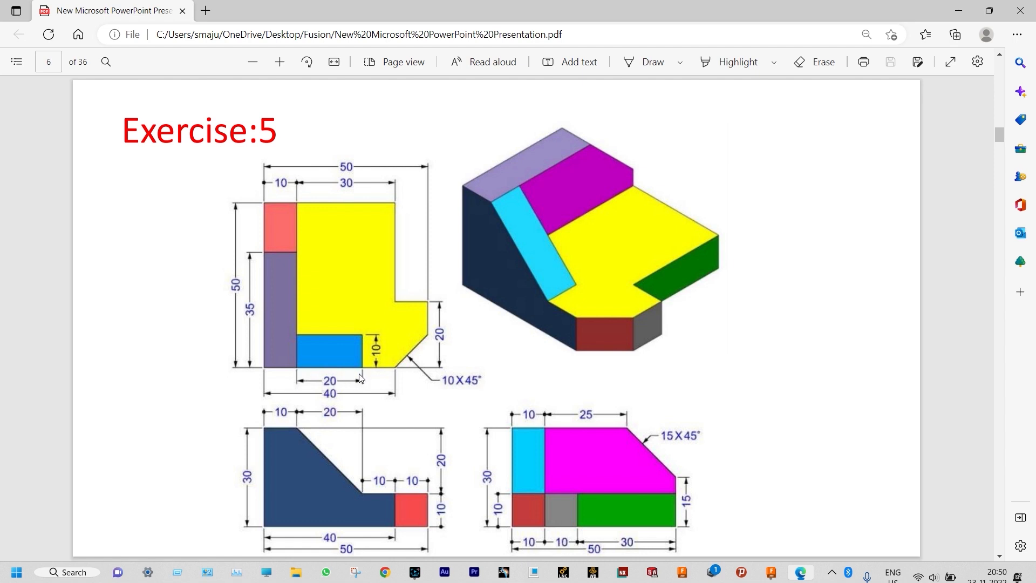
key("alt+Tab")
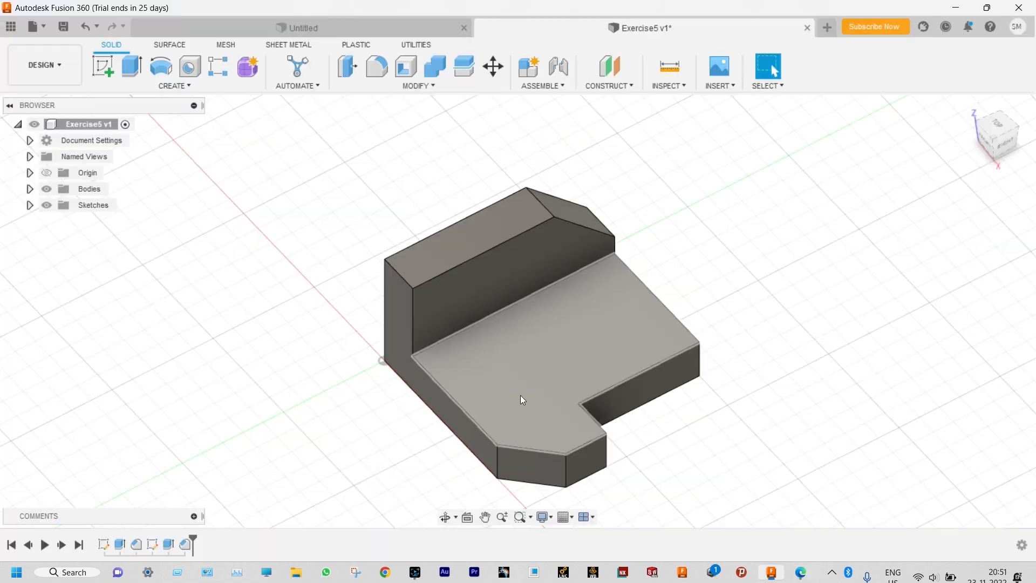
left_click(436, 397)
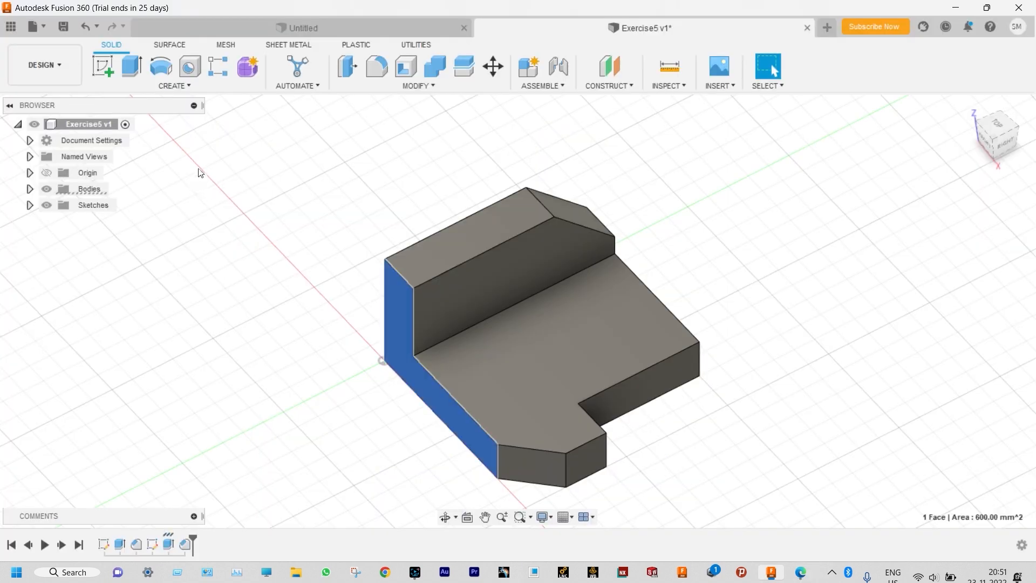
left_click(108, 67)
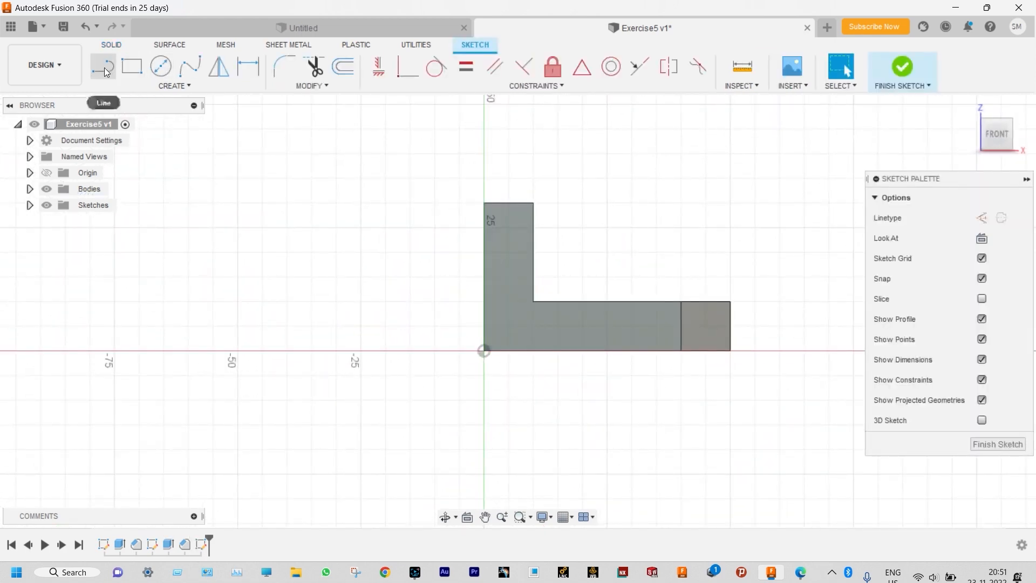
Draw a closed right triangle from the inner corner, with a 20 mm base along the plate and its apex at the upright's top corner
left_click(103, 66)
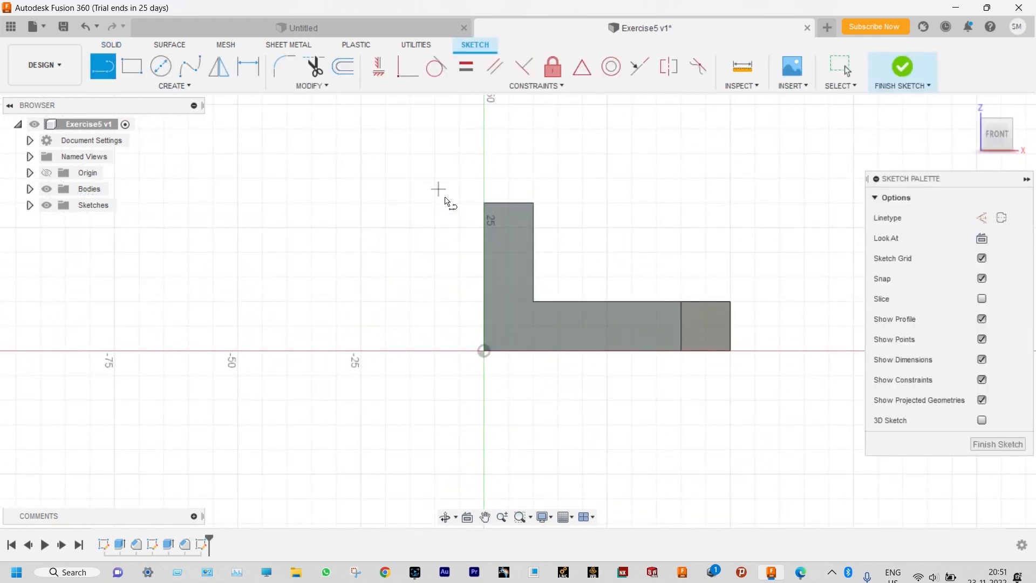
left_click(537, 302)
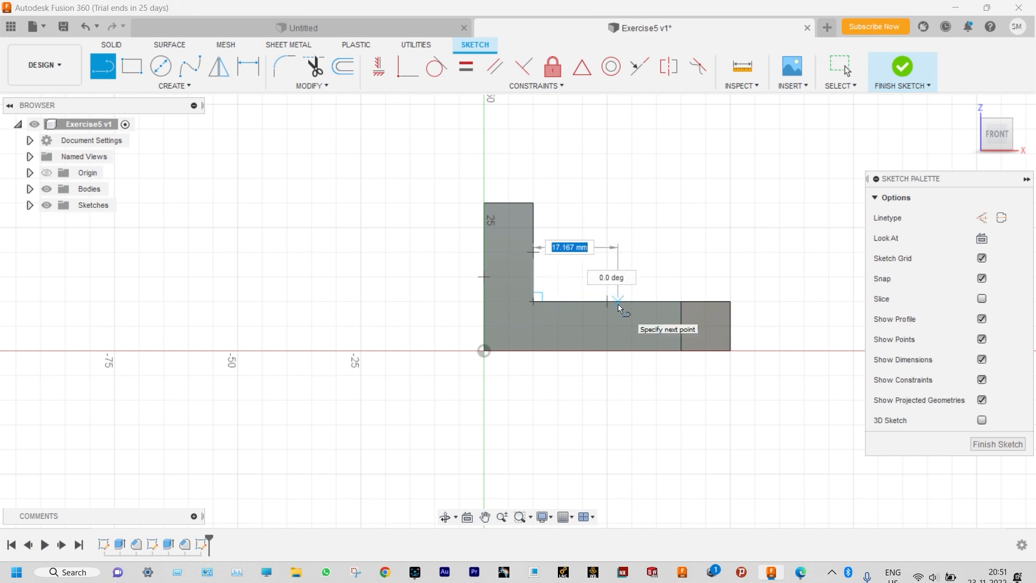
type("20")
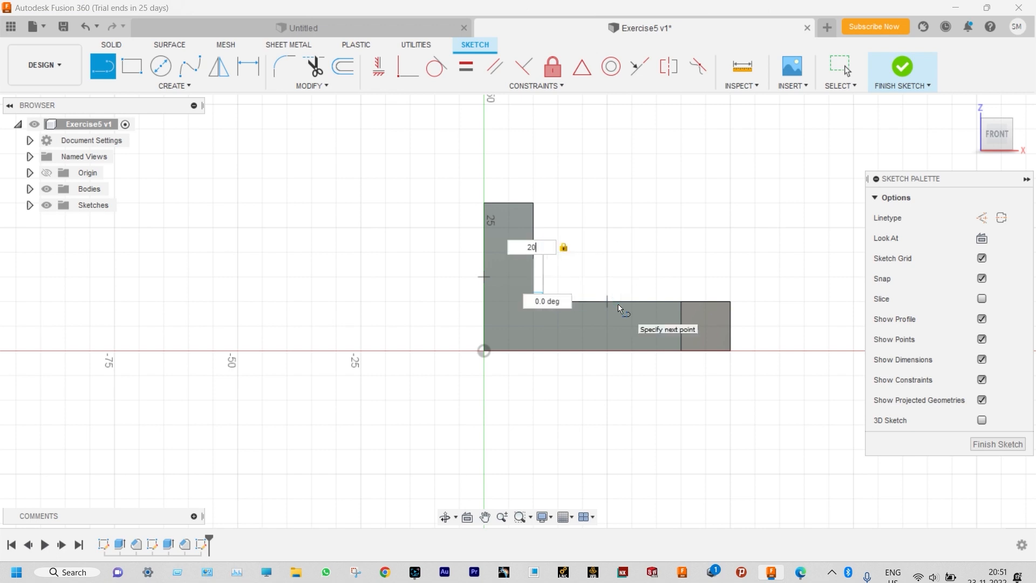
key("Return")
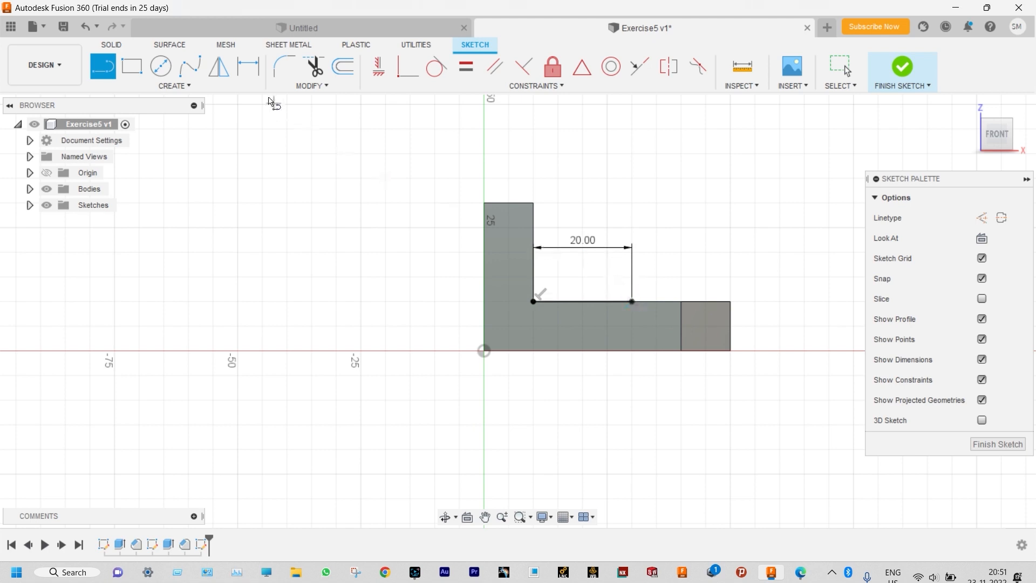
left_click(633, 302)
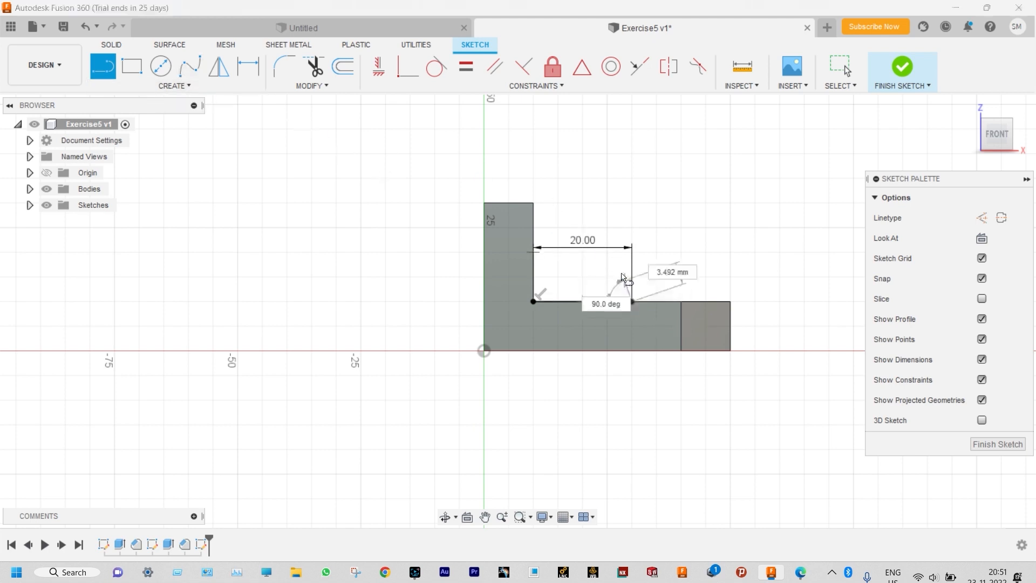
left_click(534, 203)
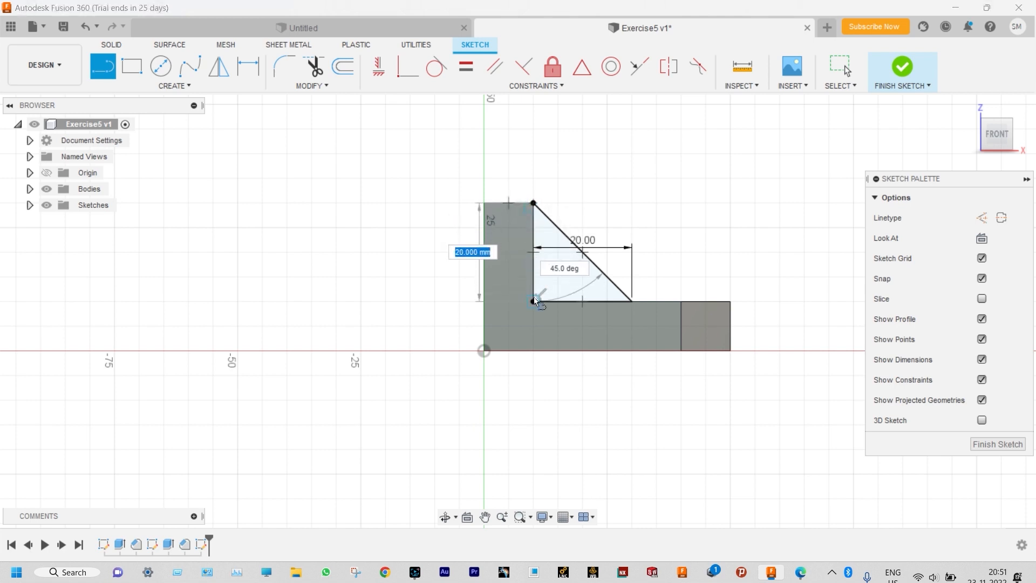
left_click(534, 302)
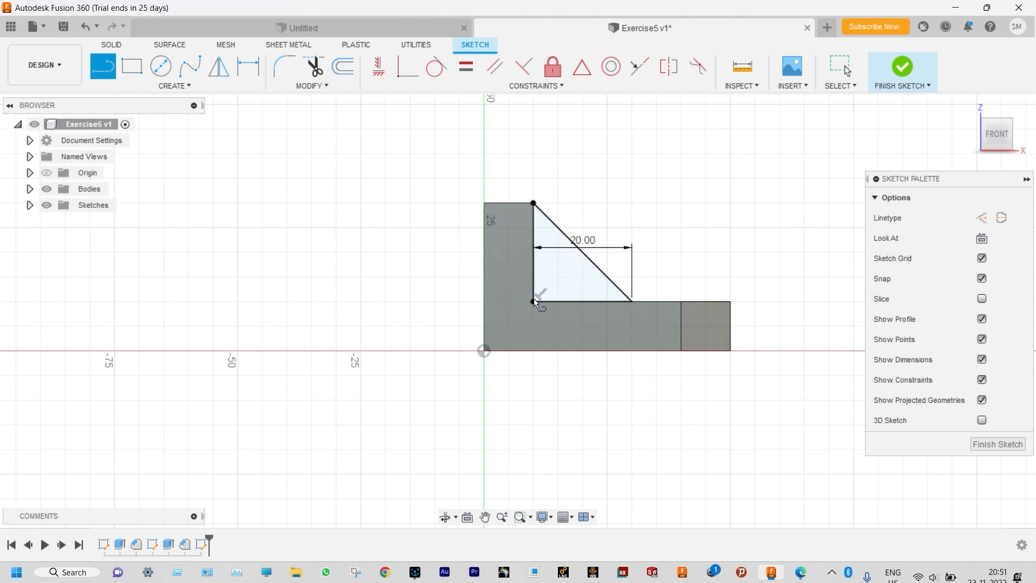
left_click(244, 66)
left_click(575, 303)
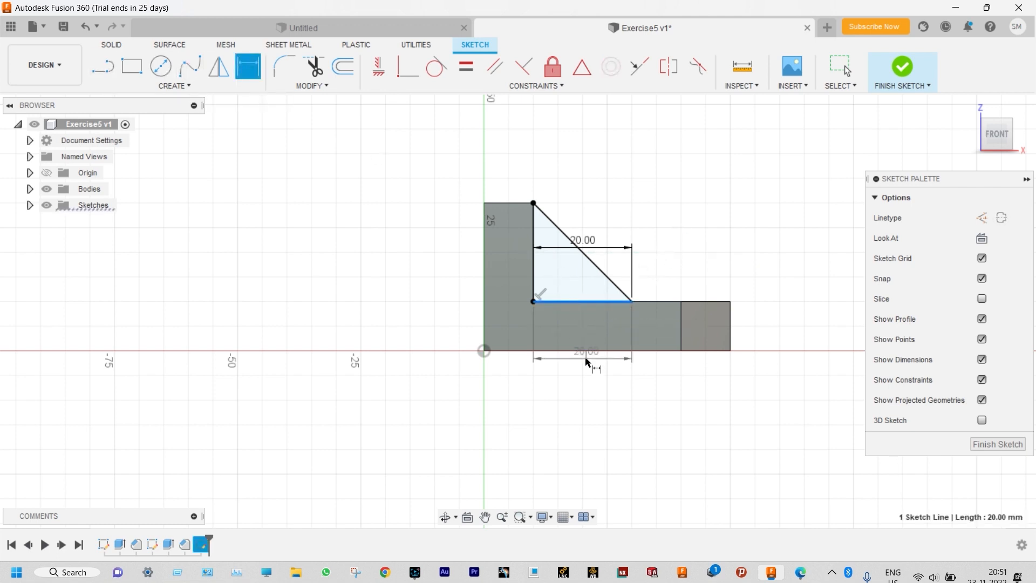
left_click(587, 370)
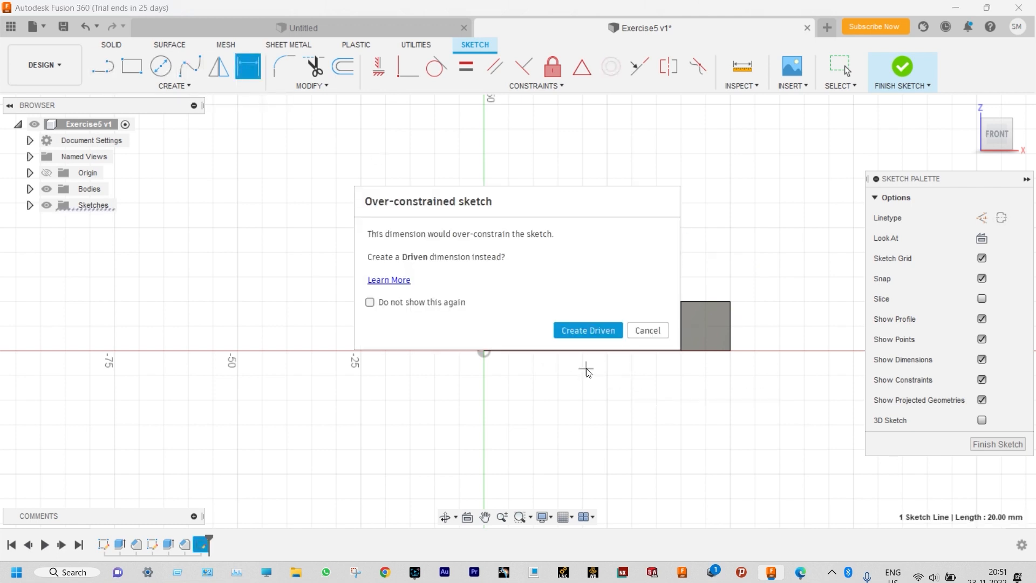
left_click(645, 331)
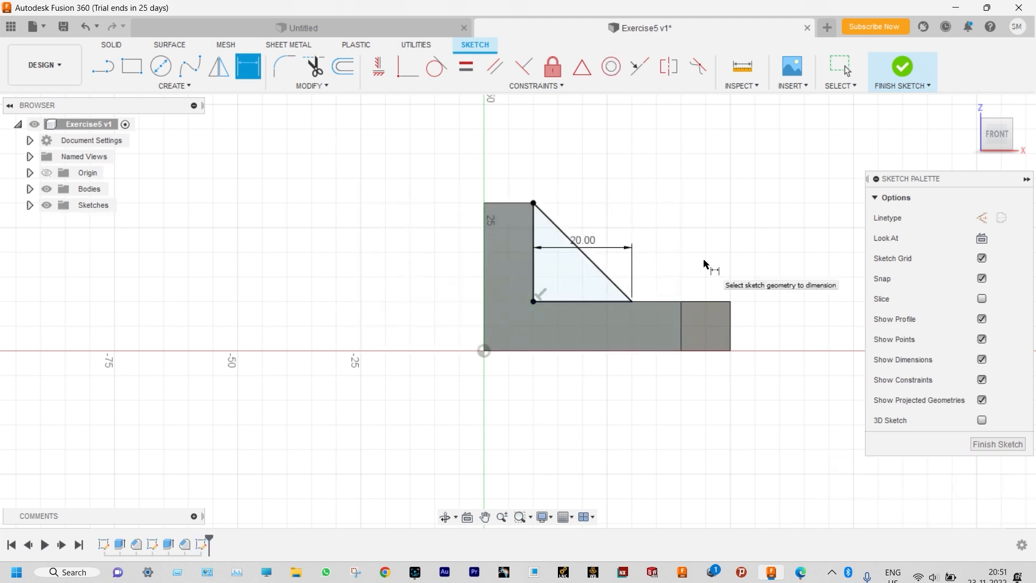
Check the rib's thickness in the reference drawing and finish the triangle sketch
middle_click_drag(704, 261, 674, 304, "shift")
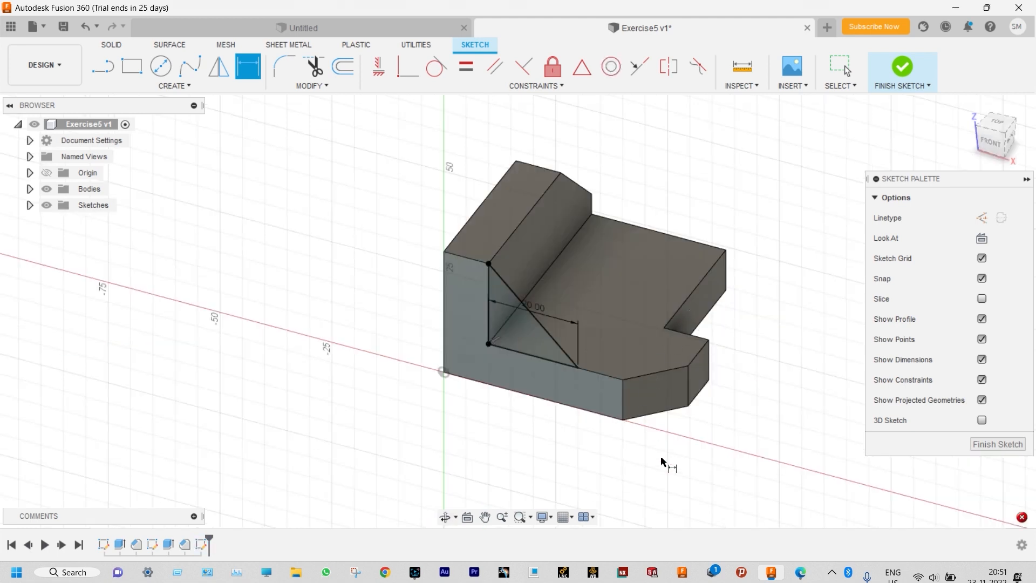
left_click(801, 574)
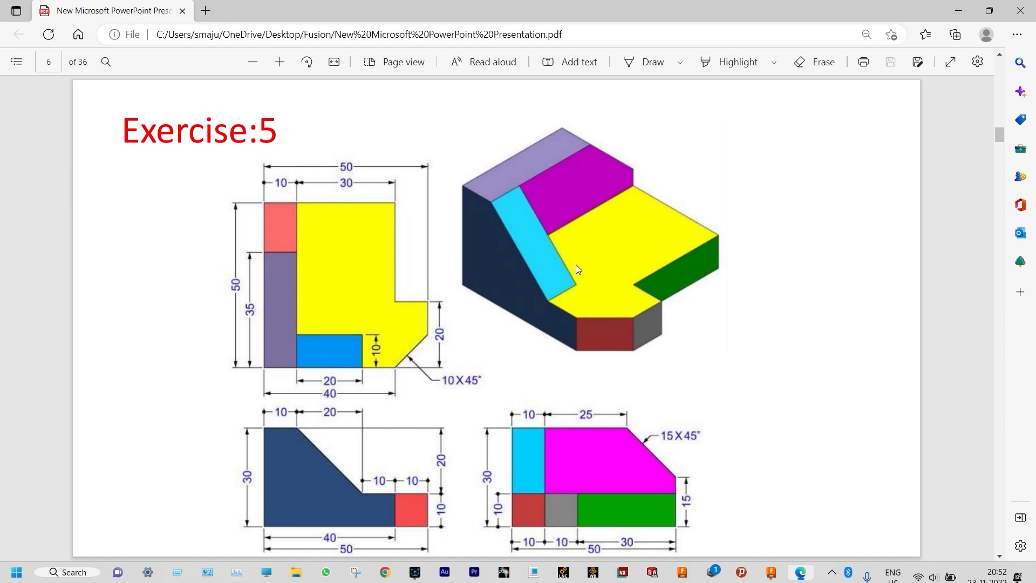
left_click(959, 10)
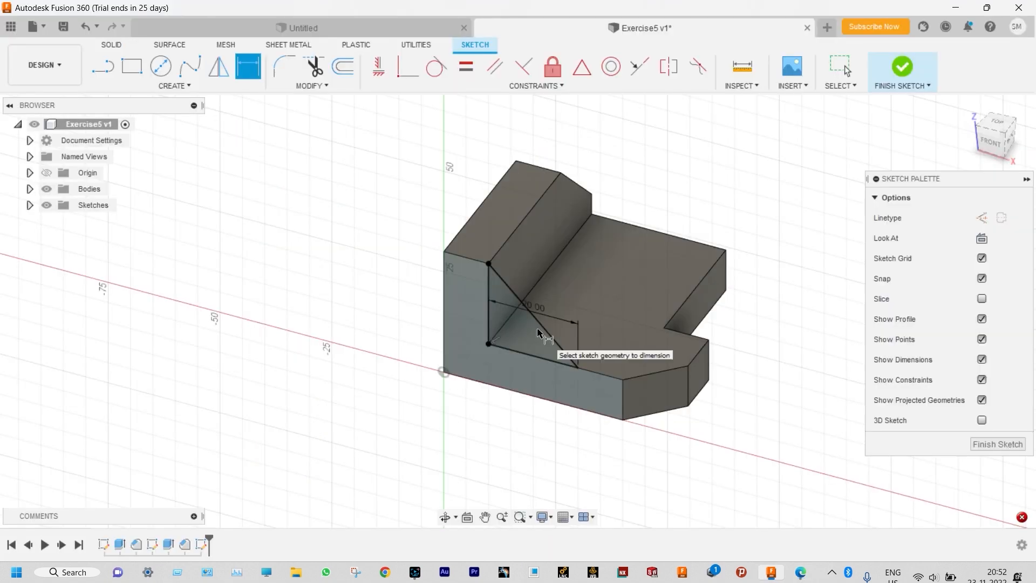
left_click(900, 67)
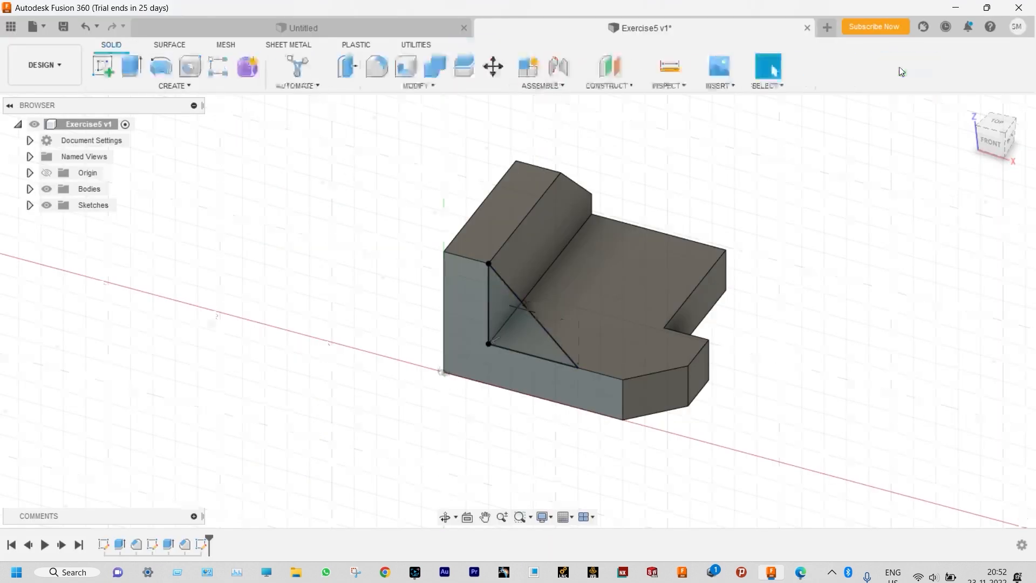
Extrude the triangular profile by -10 mm inward over the plate, joined to the existing body
left_click(129, 66)
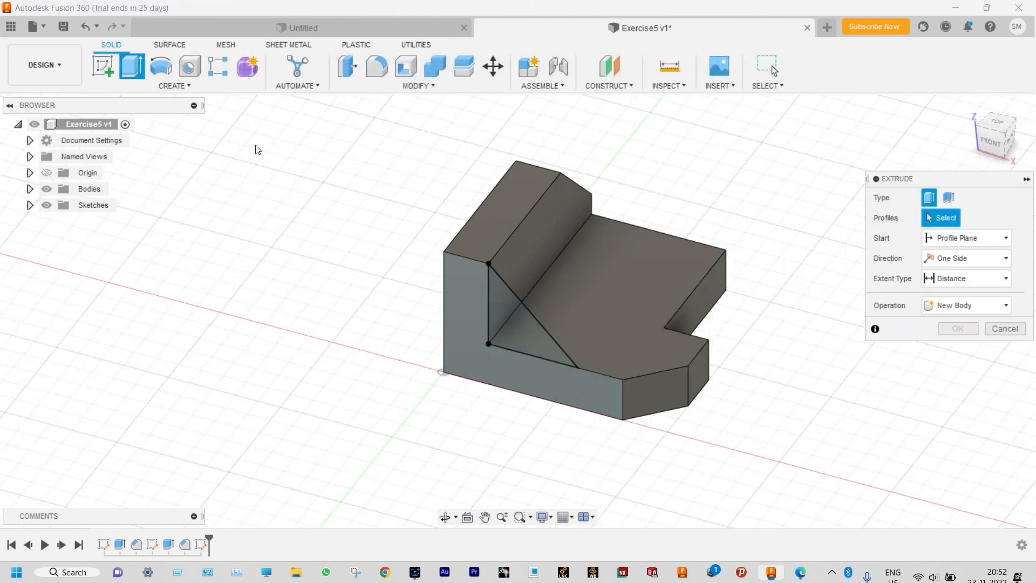
left_click(501, 306)
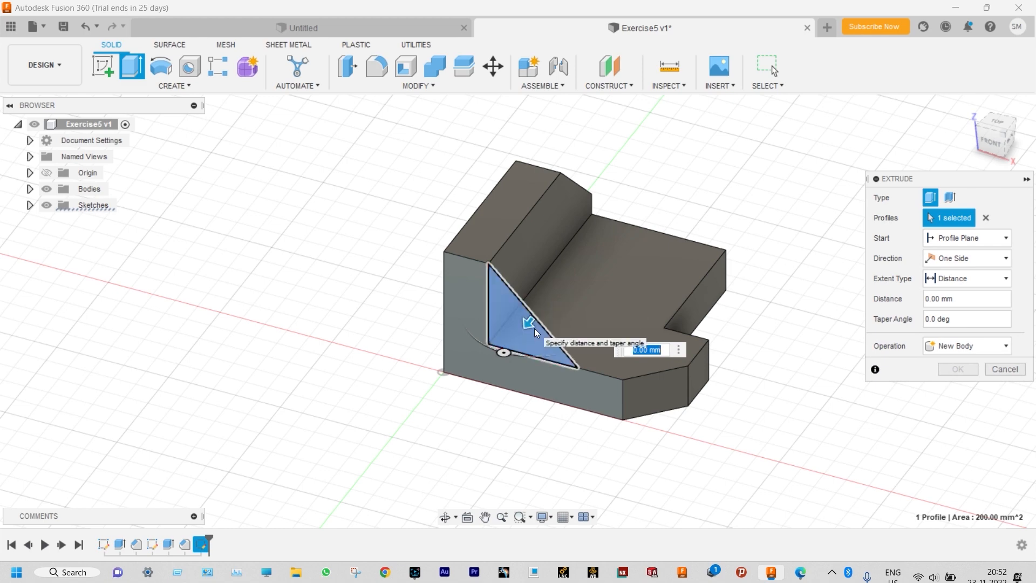
left_click_drag(529, 322, 540, 311)
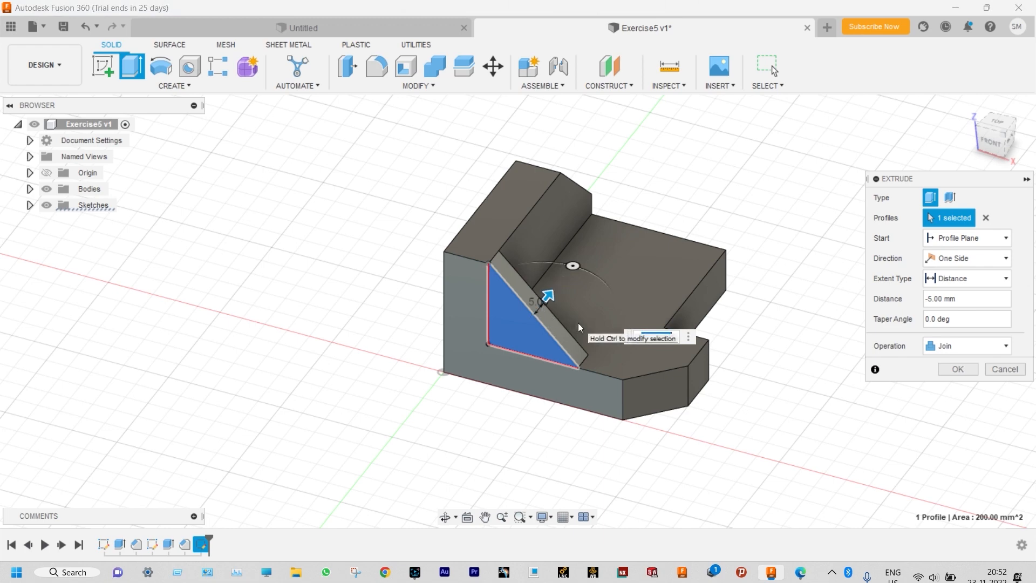
type("-10")
key("Return")
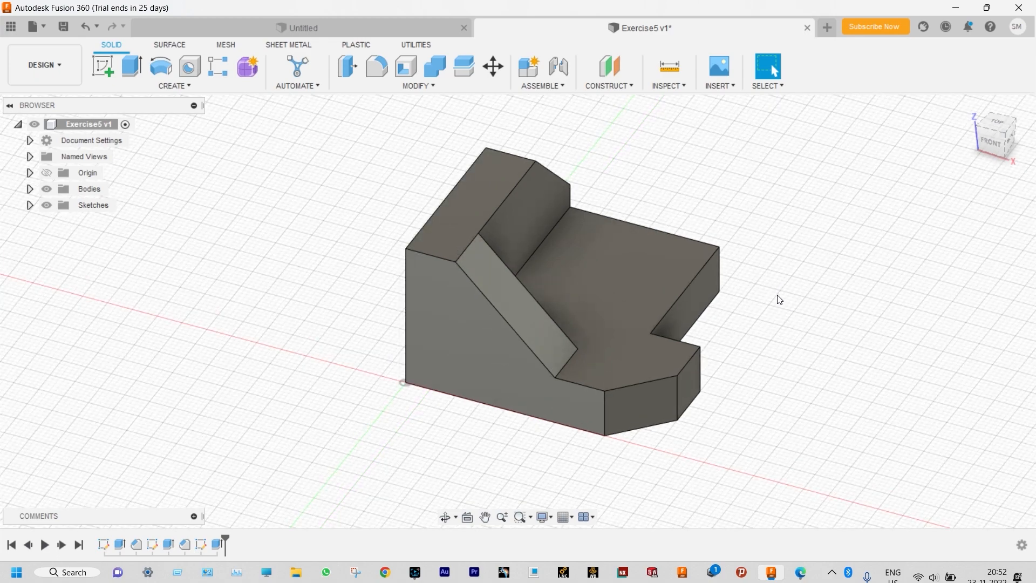
Apply the Aluminum - Anodized Glossy (Red) appearance from the metal library to the body
middle_click_drag(780, 297, 695, 423, "shift")
scroll(761, 219, "up", 1)
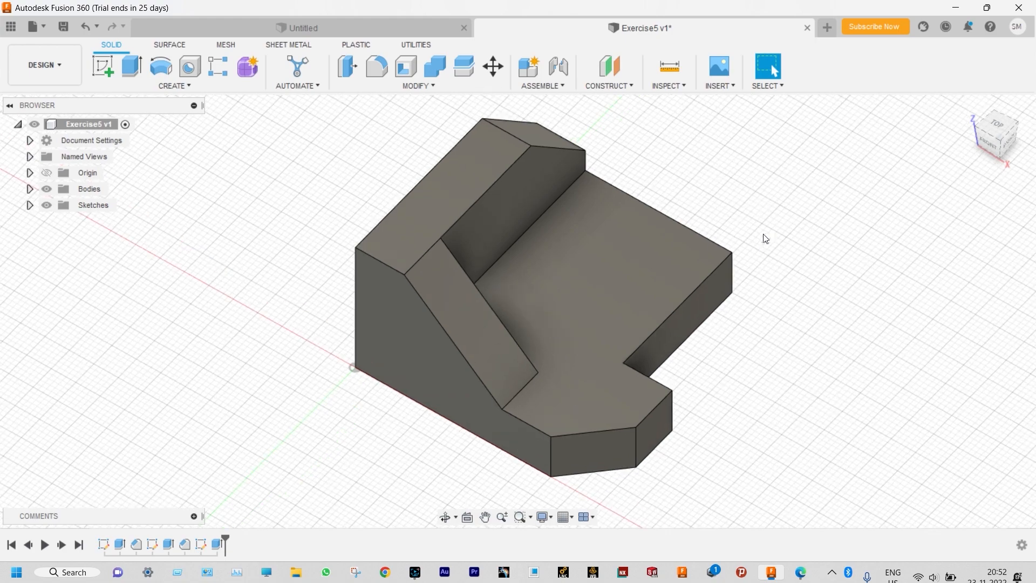
key("a")
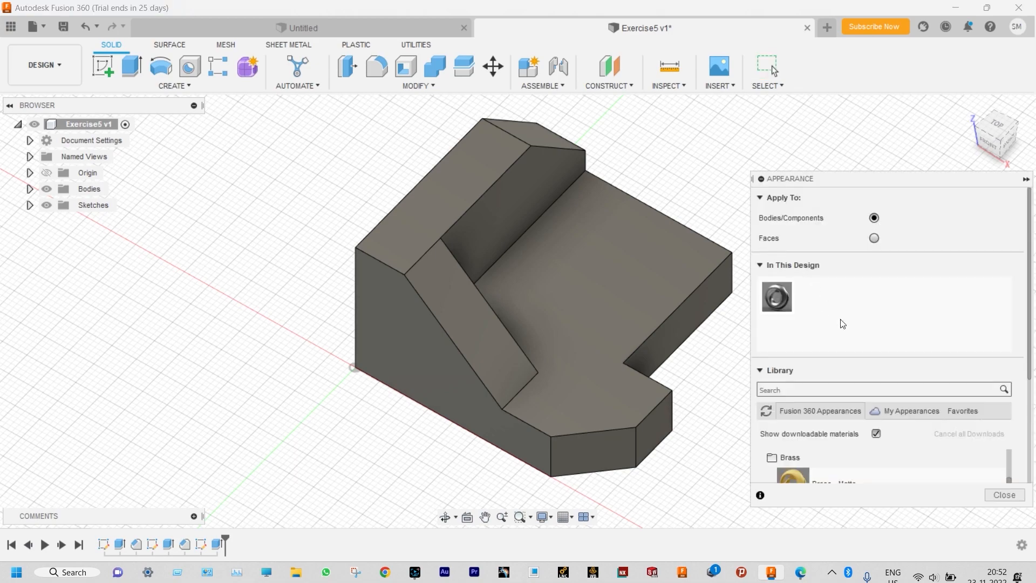
scroll(841, 322, "down", 4)
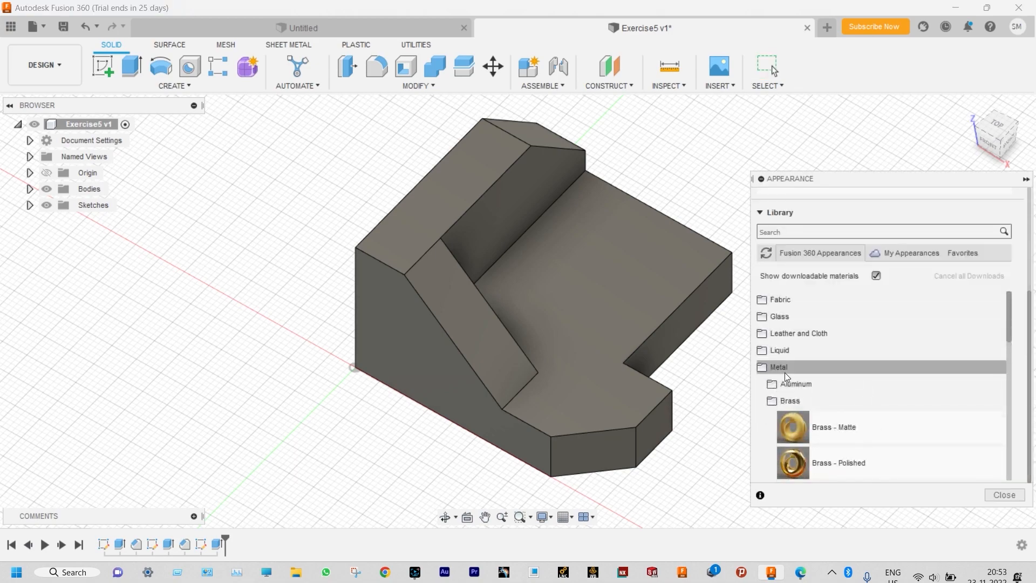
left_click(782, 383)
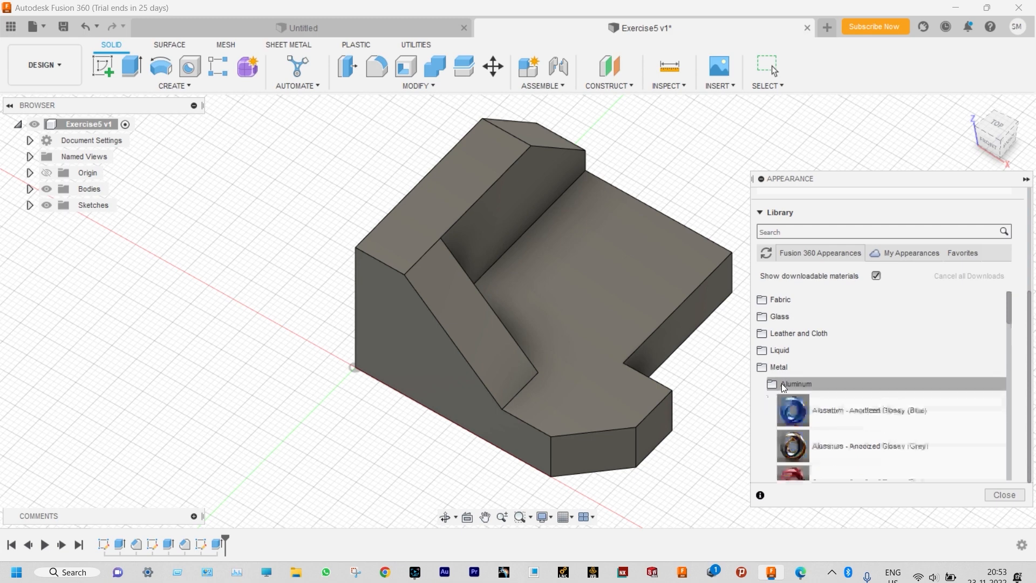
scroll(860, 440, "down", 1)
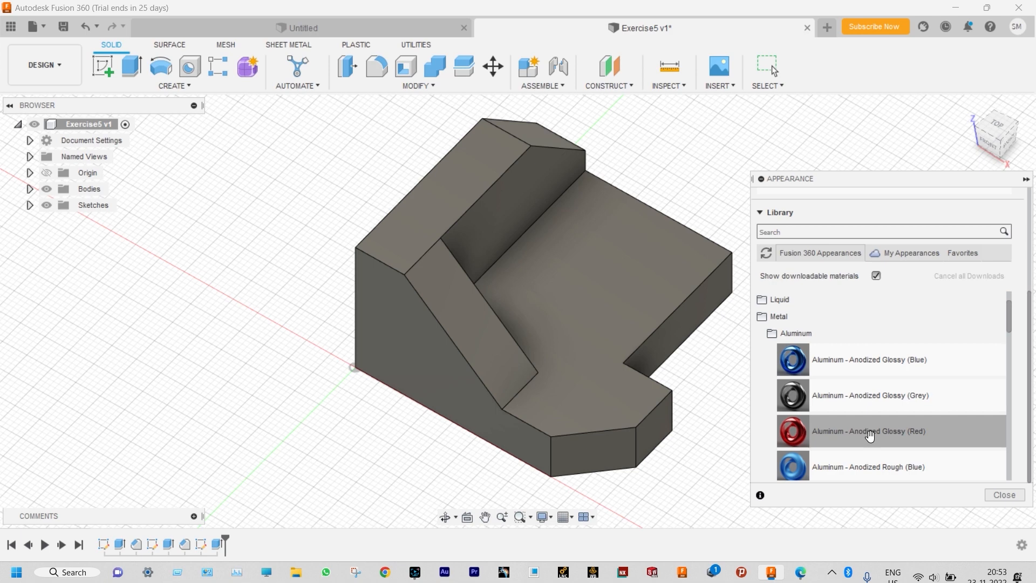
left_click_drag(871, 435, 597, 368)
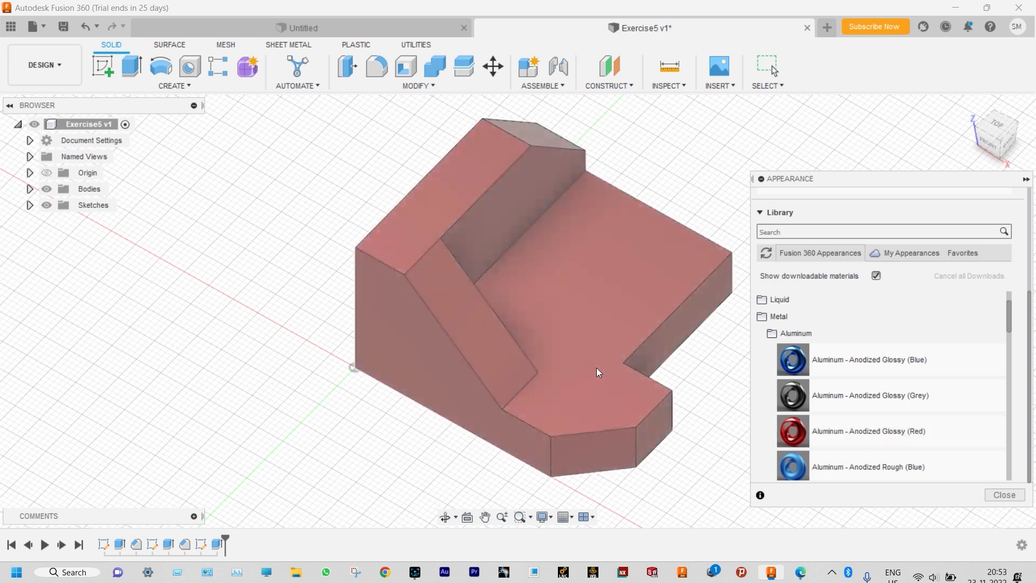
left_click(1004, 495)
middle_click_drag(776, 439, 787, 309, "shift")
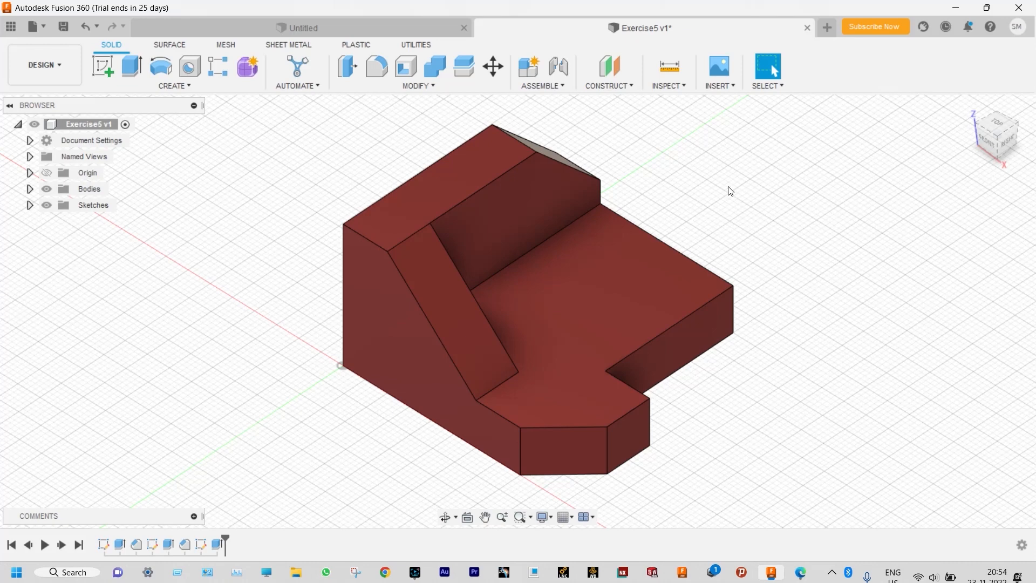
scroll(734, 205, "up", 1)
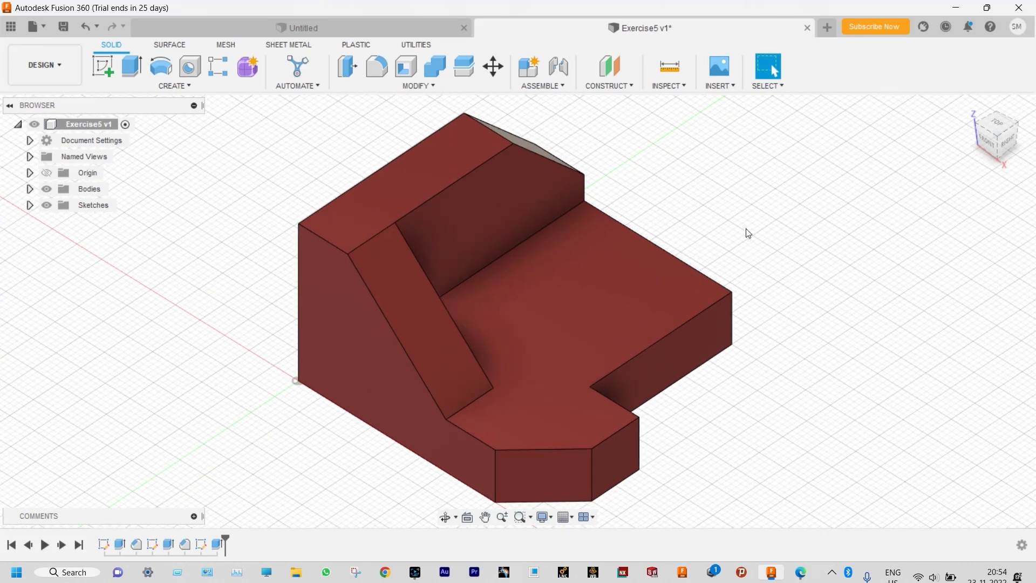